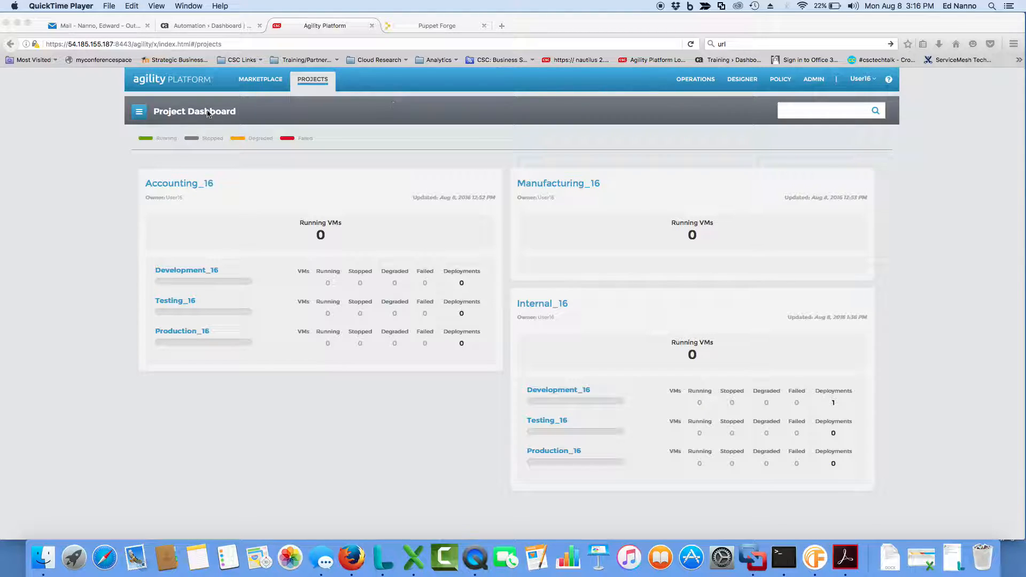
Create a new blueprint named Complex_Blueprint_16 in the Internal_16 project from the Designer area
{"action": "left_click", "coordinate": [742, 80]}
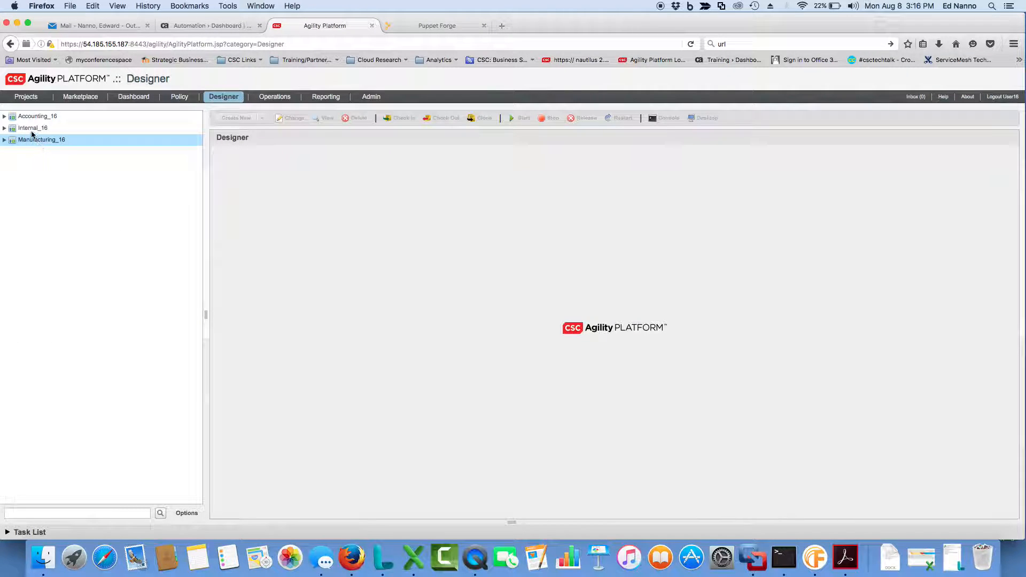
{"action": "left_click", "coordinate": [33, 129]}
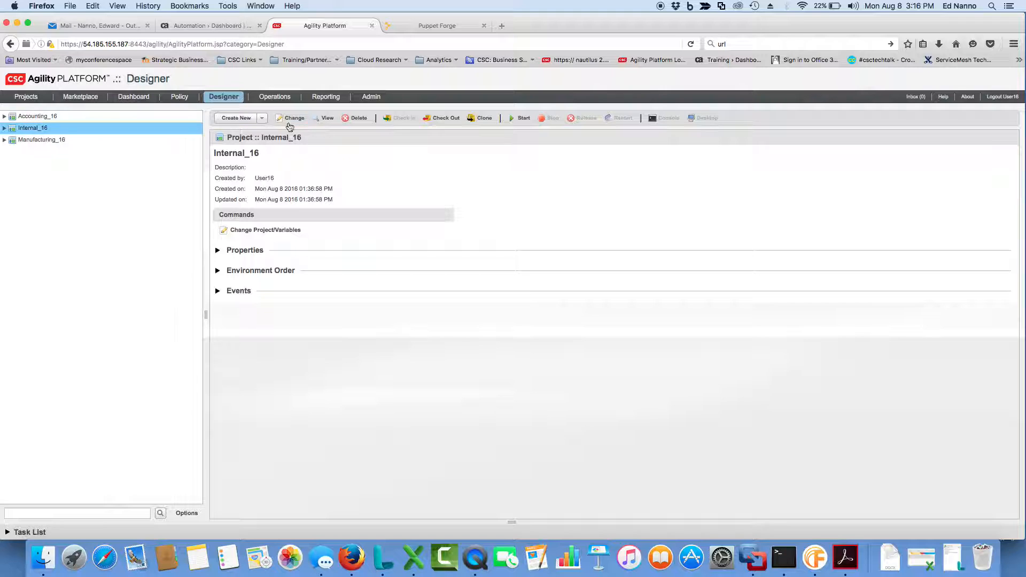
{"action": "left_click", "coordinate": [262, 119]}
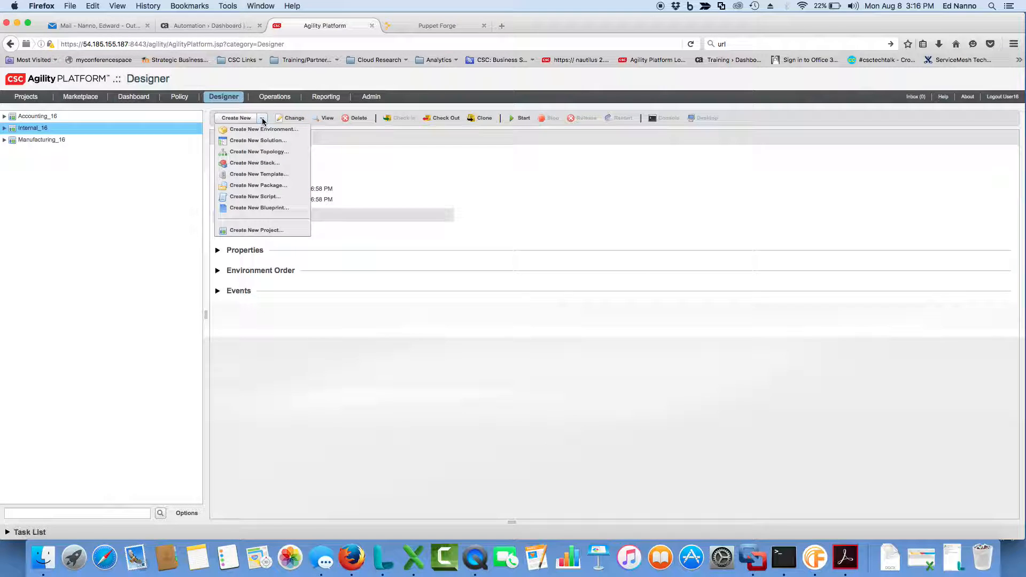
{"action": "left_click", "coordinate": [245, 208]}
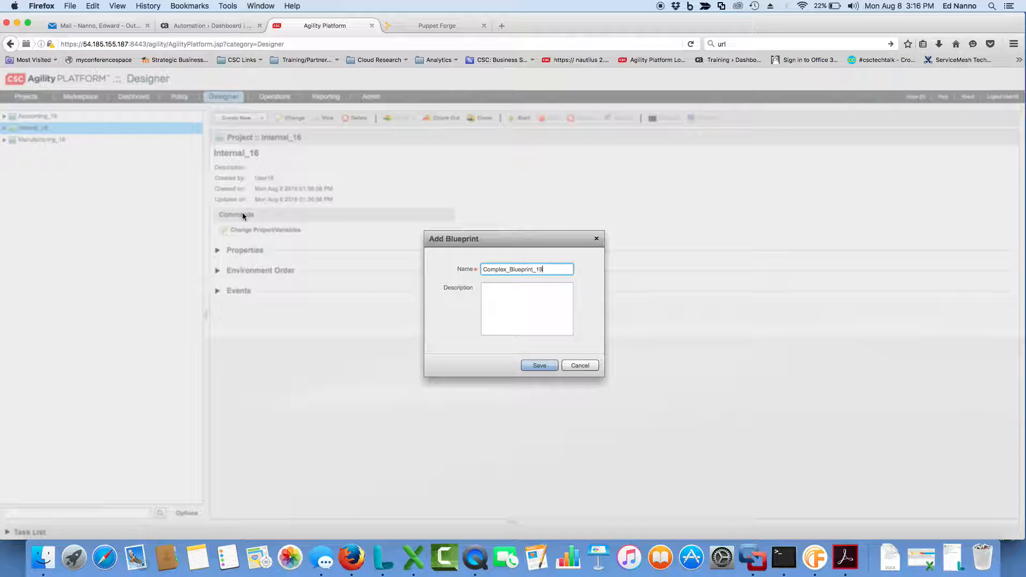
{"action": "left_click", "coordinate": [532, 368]}
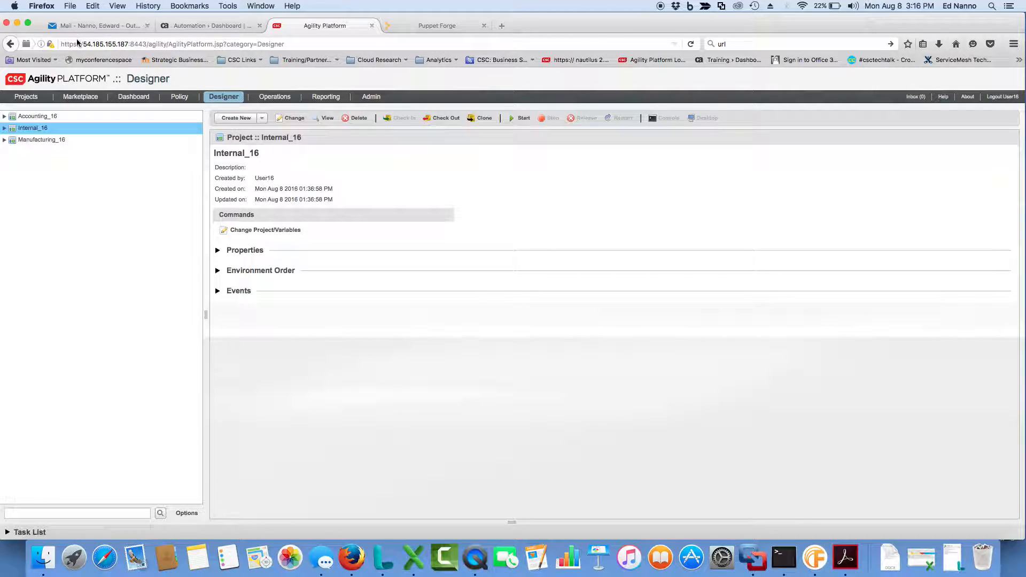
Open Complex_Blueprint_16 from the Internal_16 project's blueprints and expand its editing canvas
{"action": "left_click", "coordinate": [4, 128]}
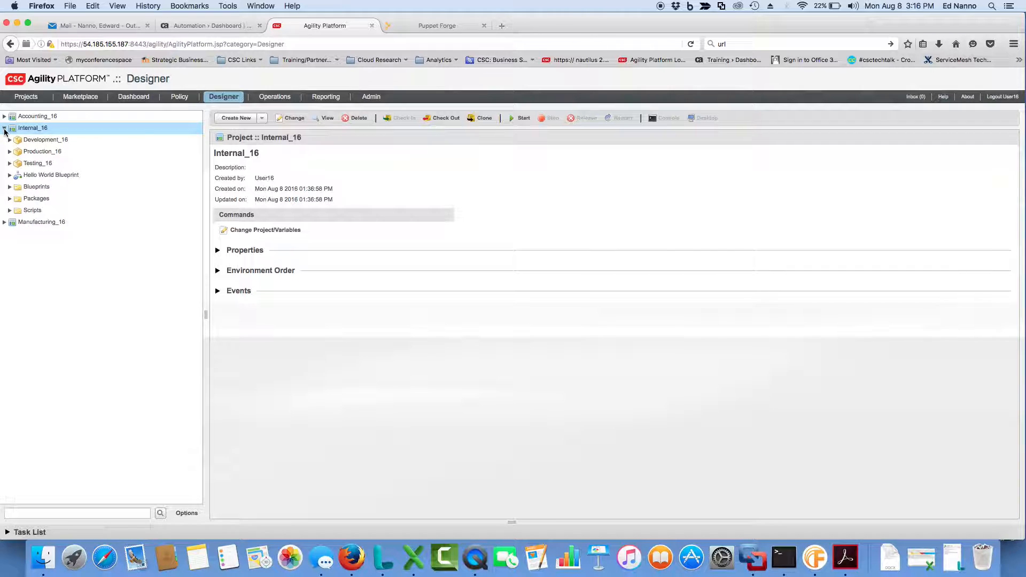
{"action": "left_click", "coordinate": [9, 187]}
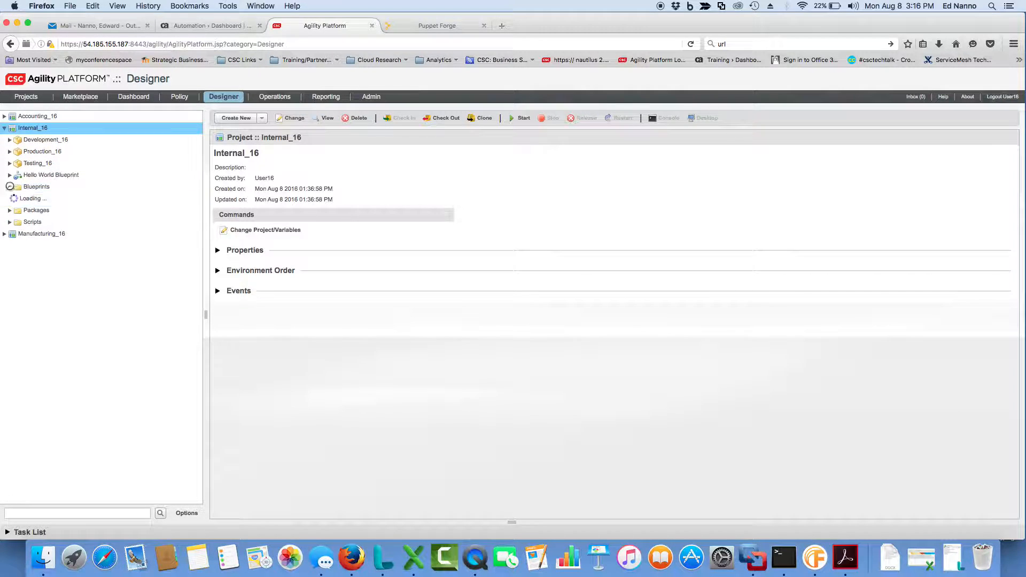
{"action": "left_click", "coordinate": [35, 211]}
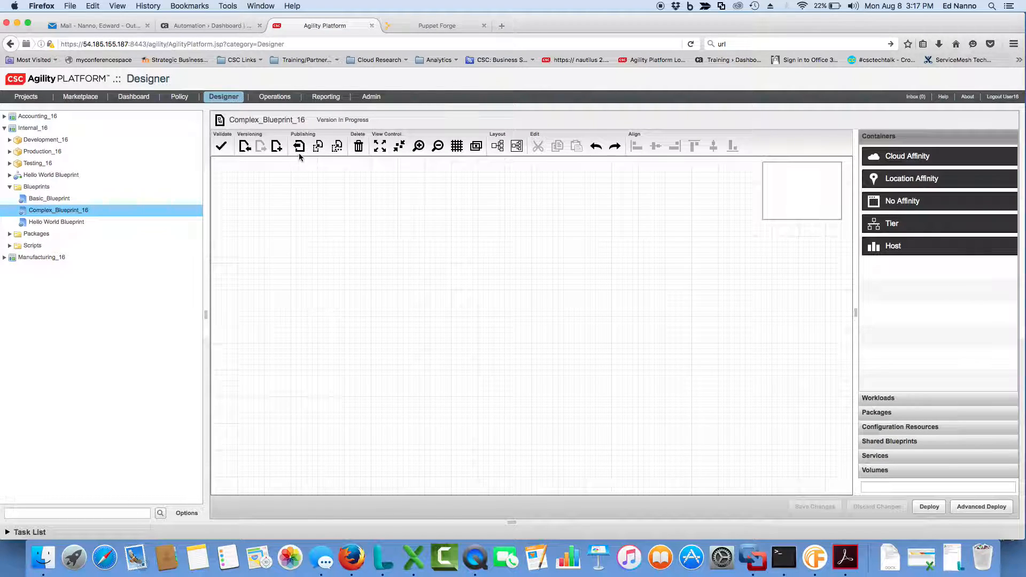
{"action": "left_click", "coordinate": [379, 146]}
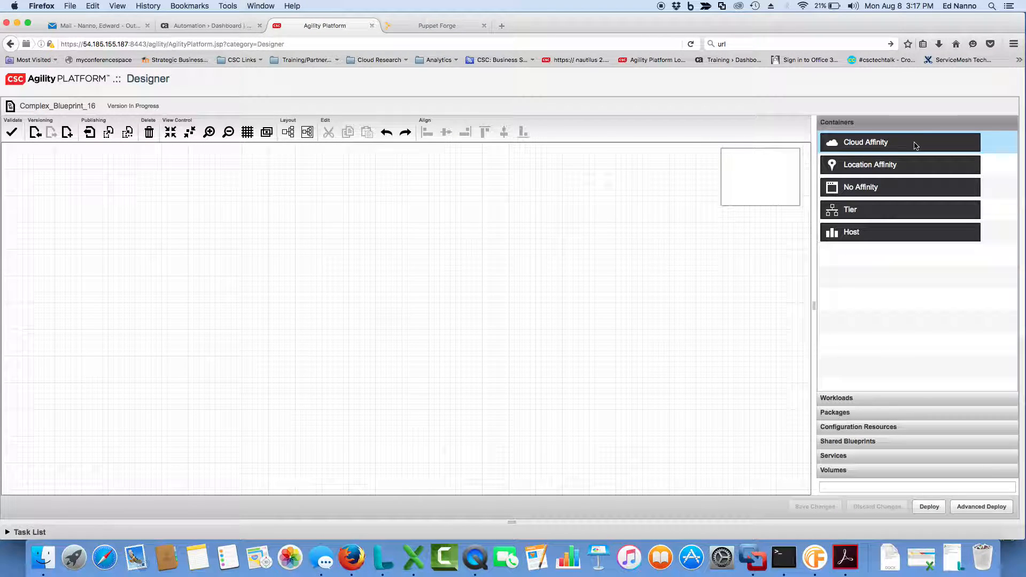
Place two Cloud Affinity containers side by side on the canvas and rename the first one Public Cloud
{"action": "left_click_drag", "start_coordinate": [912, 142], "coordinate": [106, 169]}
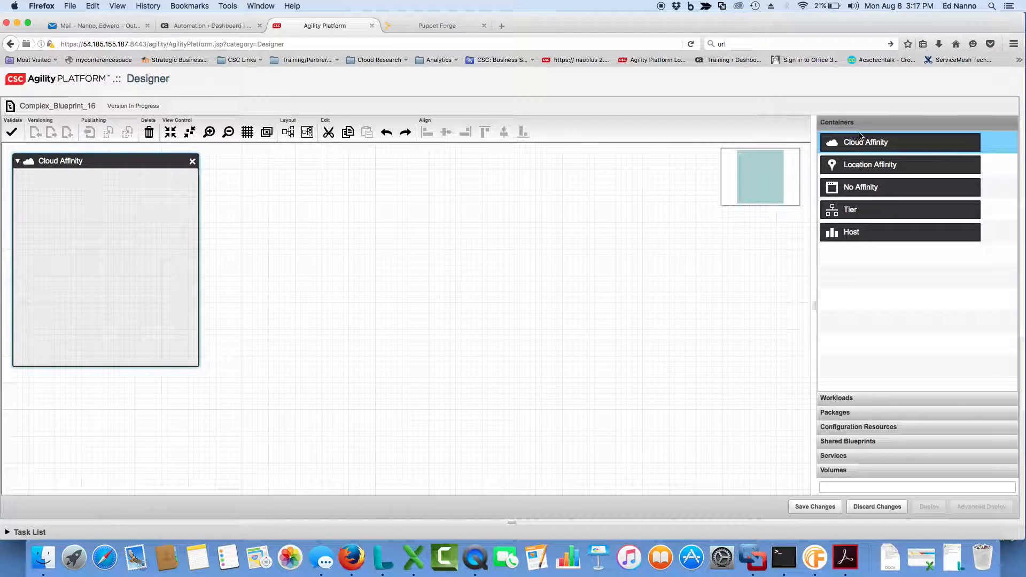
{"action": "left_click_drag", "start_coordinate": [879, 143], "coordinate": [285, 165]}
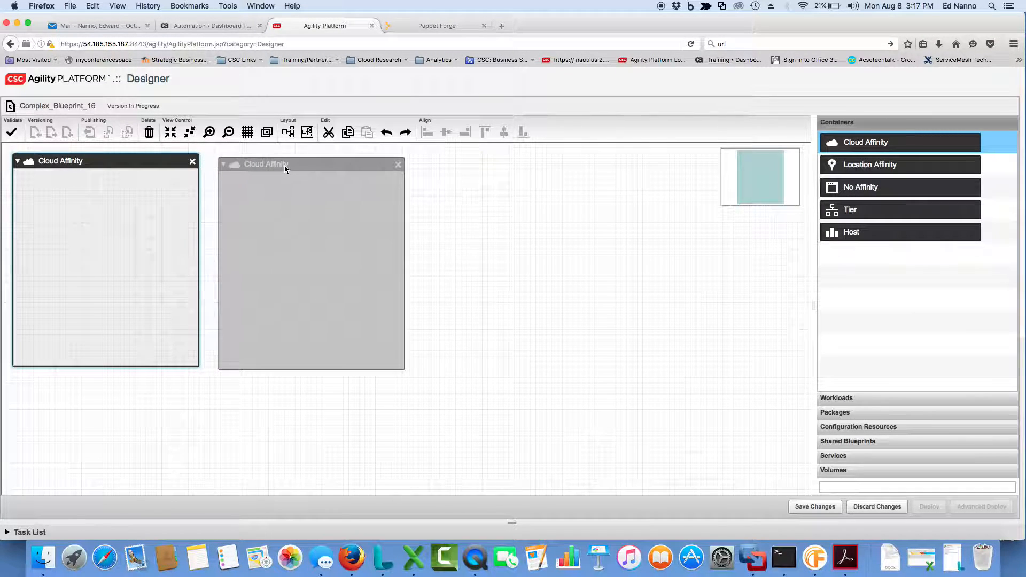
{"action": "left_click", "coordinate": [61, 159]}
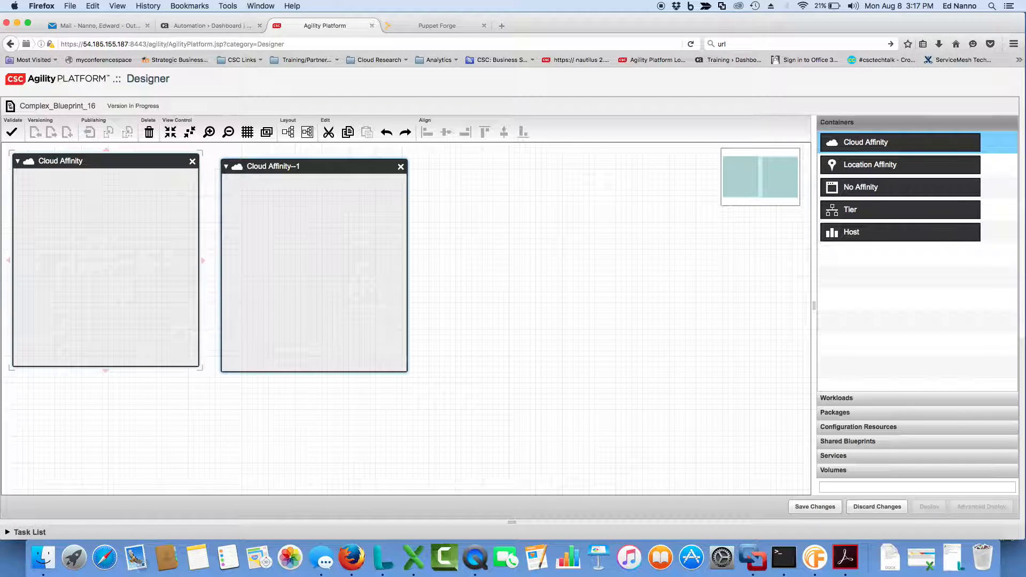
{"action": "double_click", "coordinate": [33, 162]}
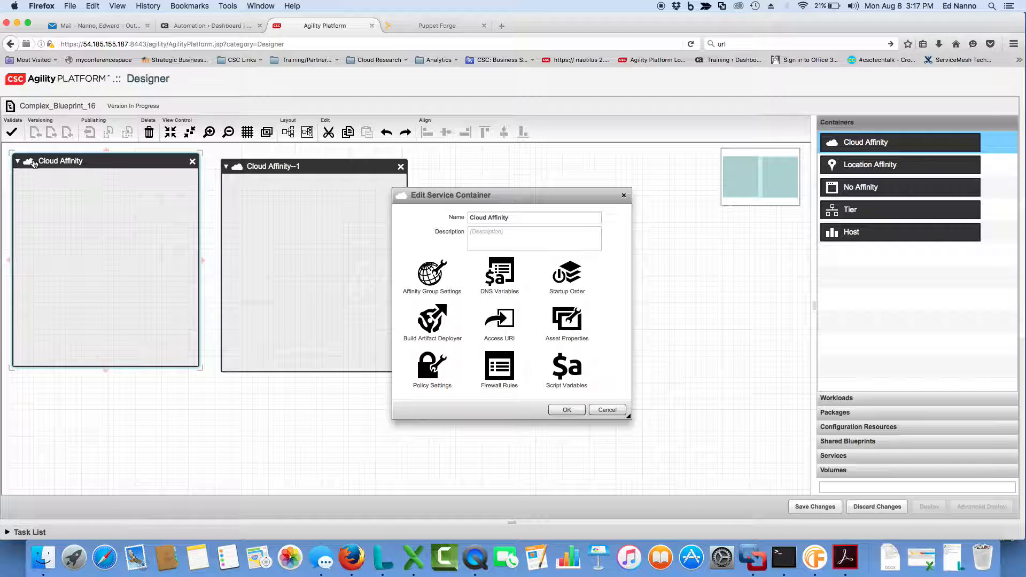
{"action": "left_click_drag", "start_coordinate": [553, 218], "coordinate": [360, 184]}
{"action": "type", "text": "Public Cloud"}
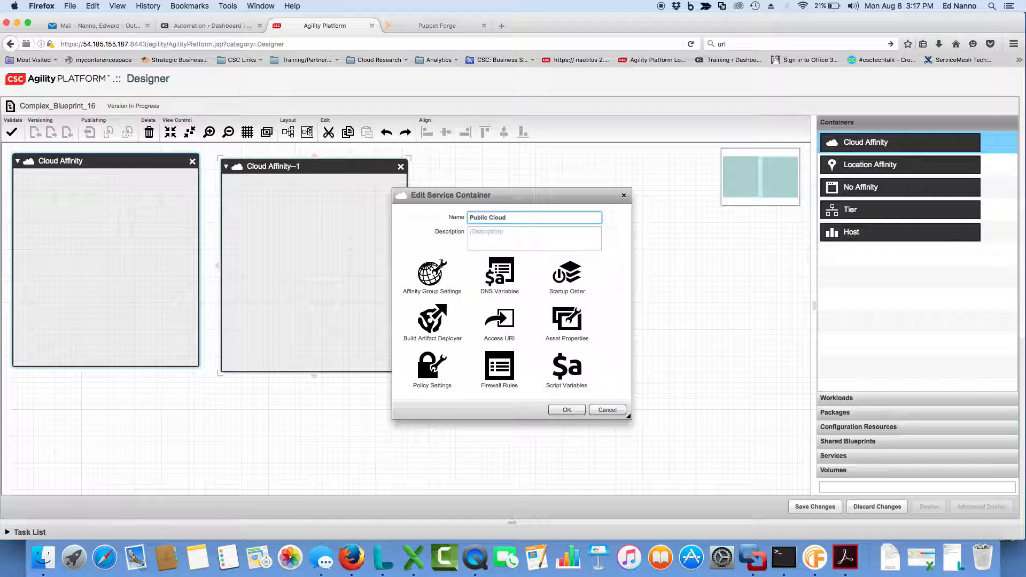
{"action": "left_click", "coordinate": [568, 409]}
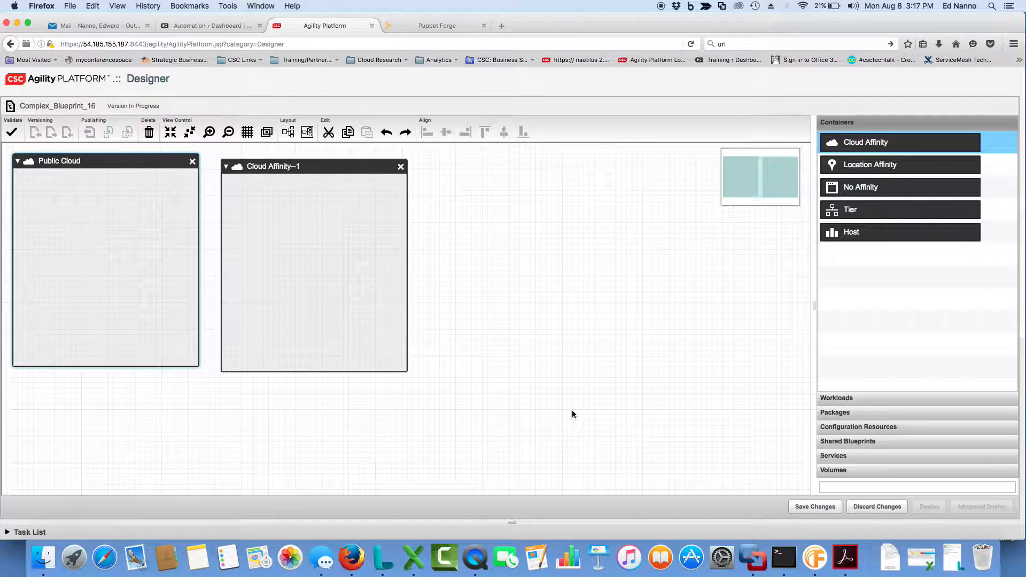
Rename the second Cloud Affinity container to Private Cloud
{"action": "left_click", "coordinate": [246, 171]}
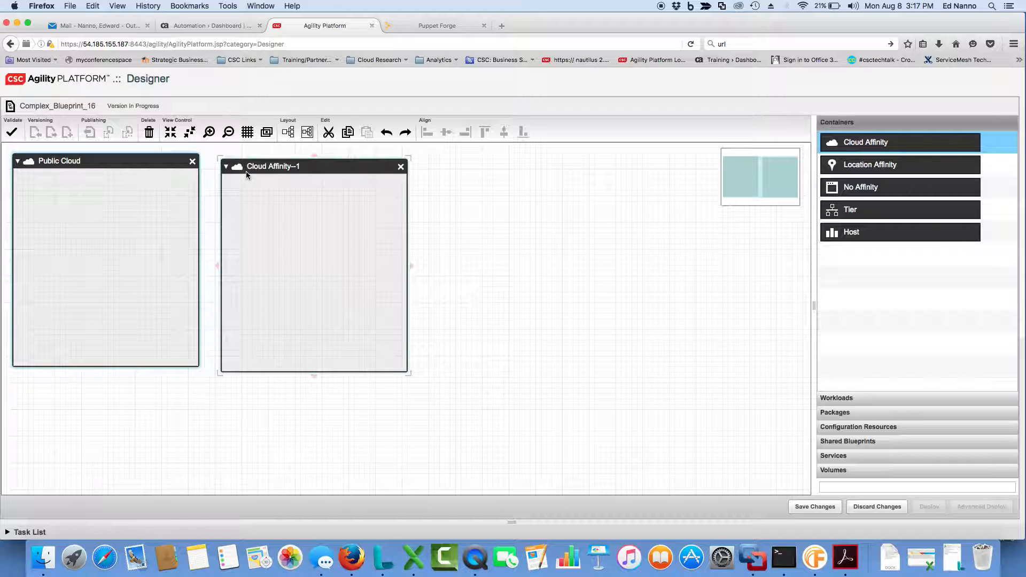
{"action": "double_click", "coordinate": [245, 171]}
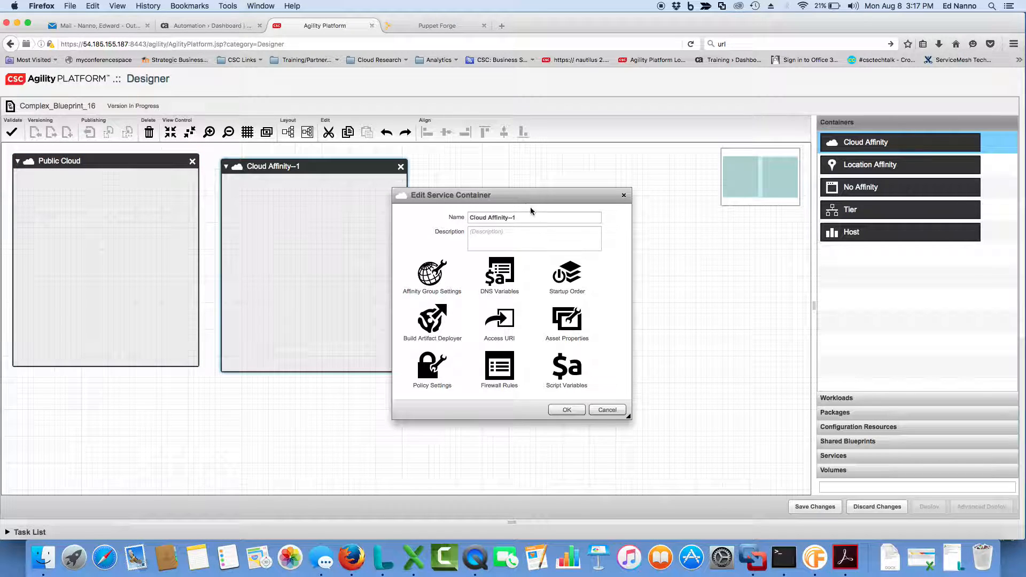
{"action": "left_click_drag", "start_coordinate": [534, 217], "coordinate": [374, 213]}
{"action": "type", "text": "Private Cloud"}
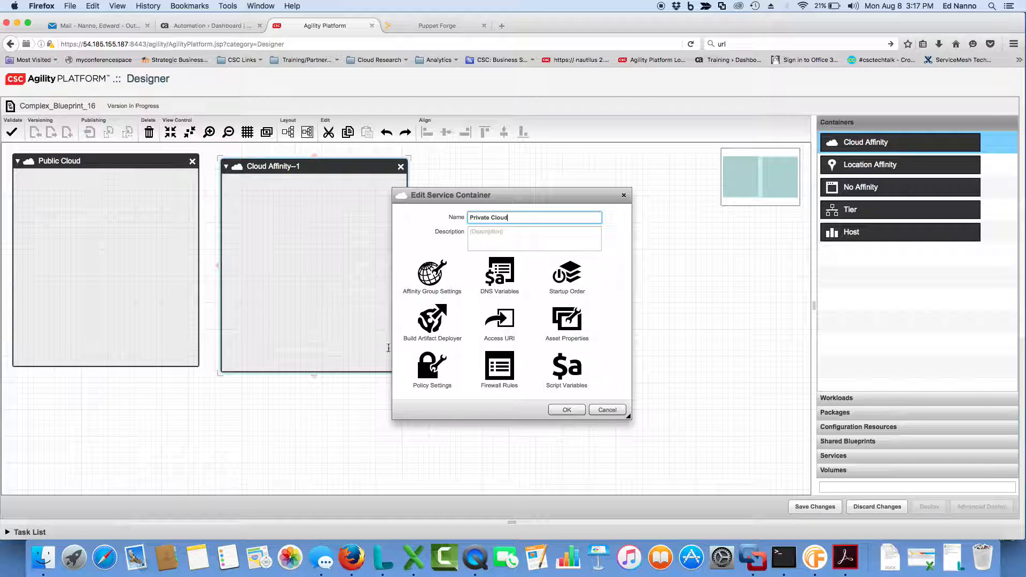
{"action": "left_click", "coordinate": [554, 410]}
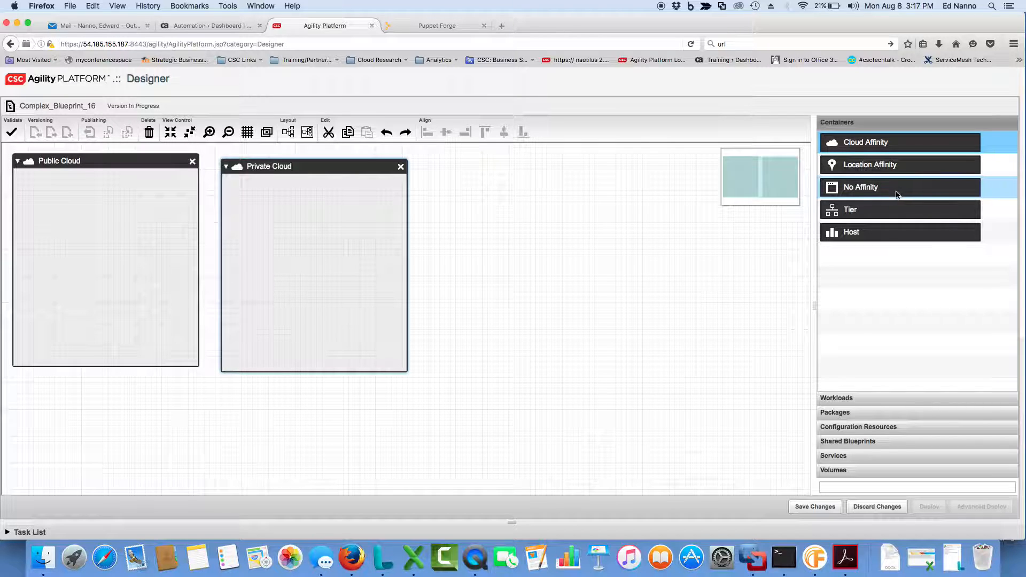
Move the Private Cloud container farther from Public Cloud, and enlarge Public Cloud to about twice its width
{"action": "left_click_drag", "start_coordinate": [332, 166], "coordinate": [587, 162]}
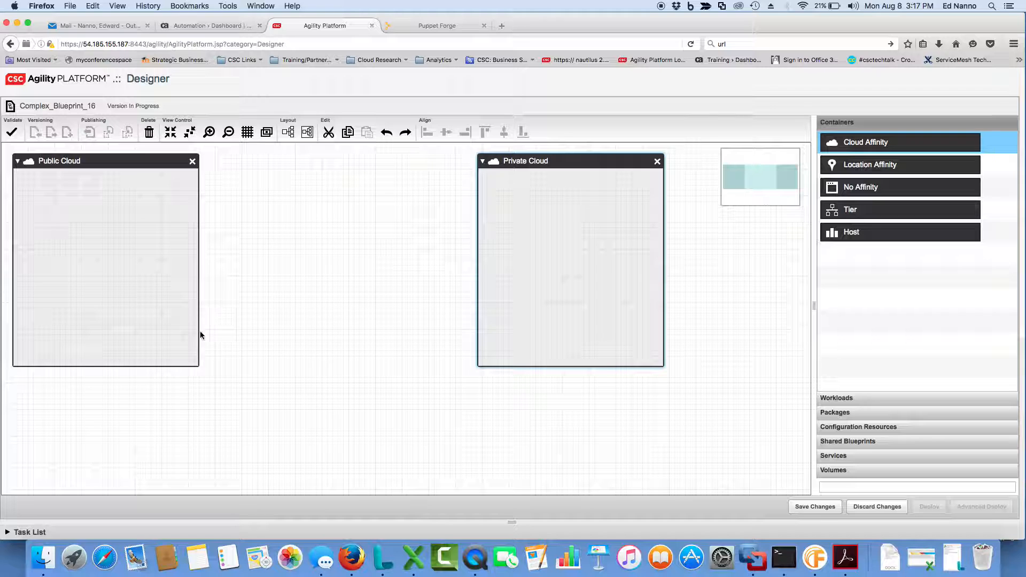
{"action": "left_click", "coordinate": [200, 367]}
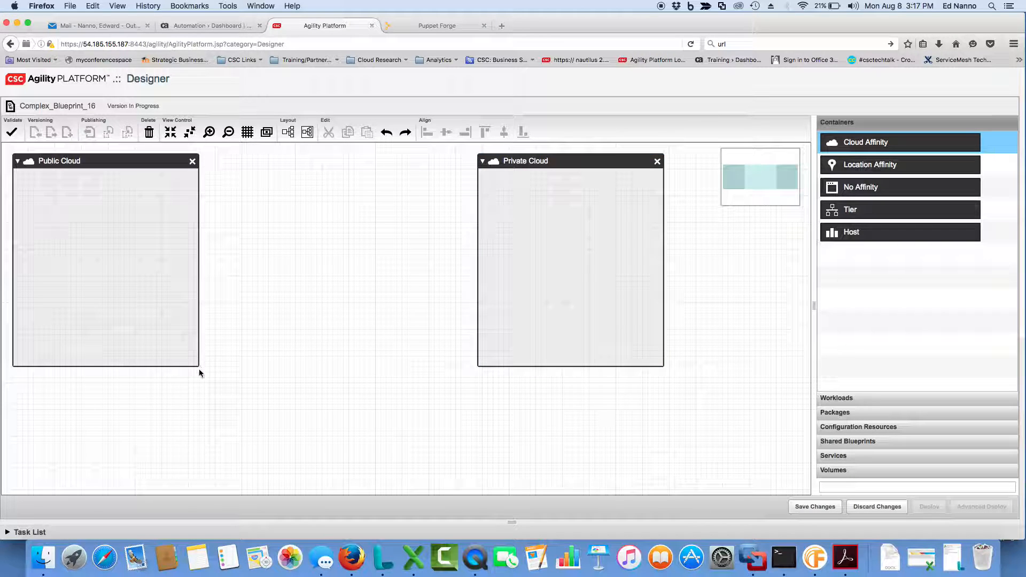
{"action": "left_click", "coordinate": [195, 359]}
{"action": "left_click_drag", "start_coordinate": [202, 368], "coordinate": [428, 504]}
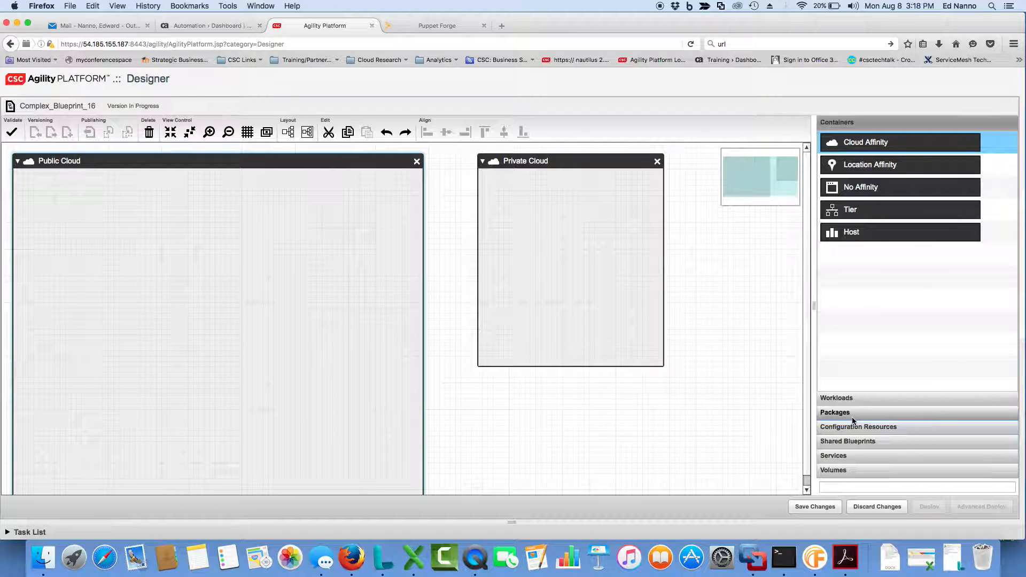
Add two SM Linux (RHEL 5.8 x64) Server workloads stacked in Public Cloud and one in Private Cloud
{"action": "left_click", "coordinate": [843, 396]}
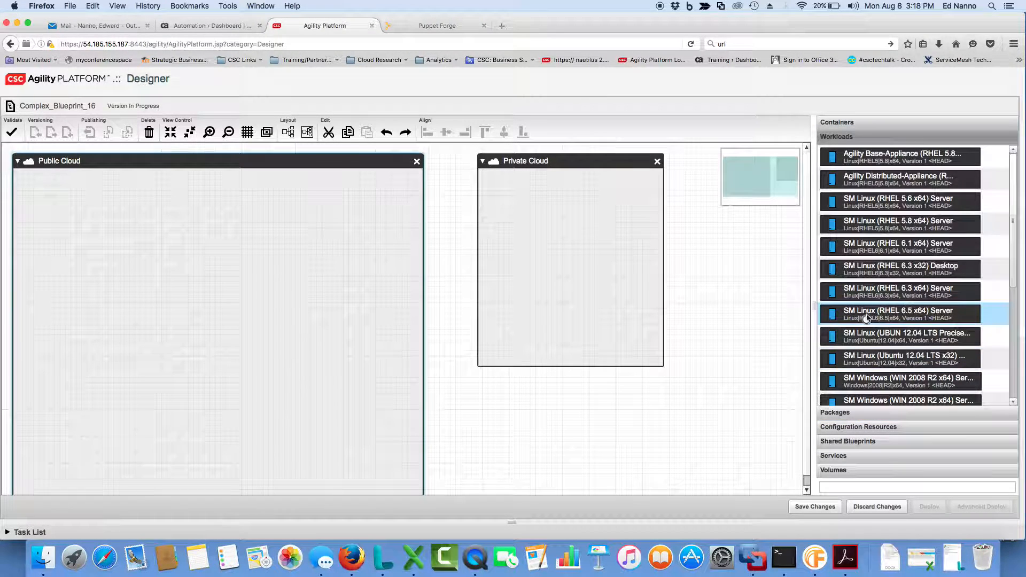
{"action": "left_click", "coordinate": [895, 225]}
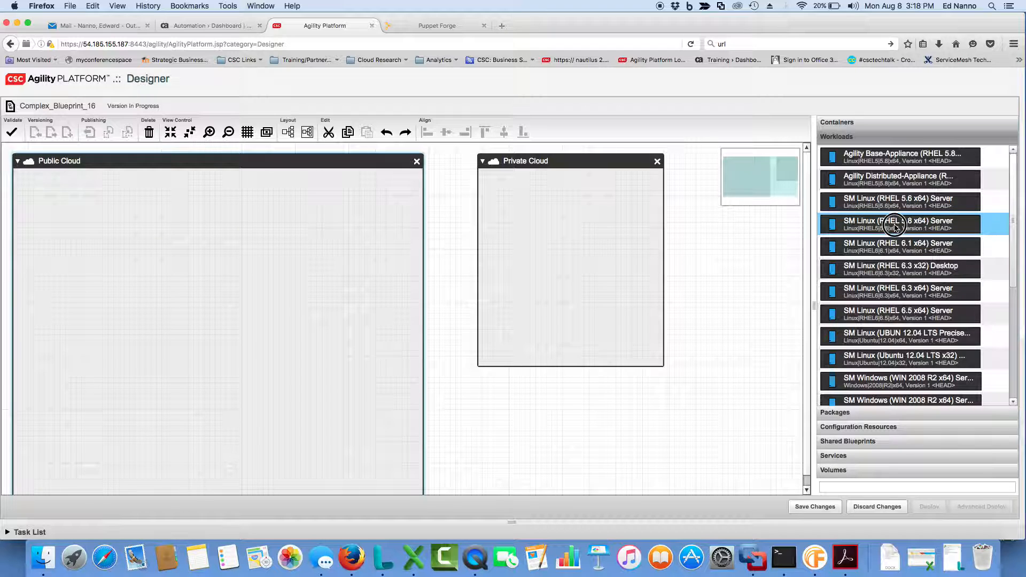
{"action": "left_click_drag", "start_coordinate": [895, 225], "coordinate": [99, 186]}
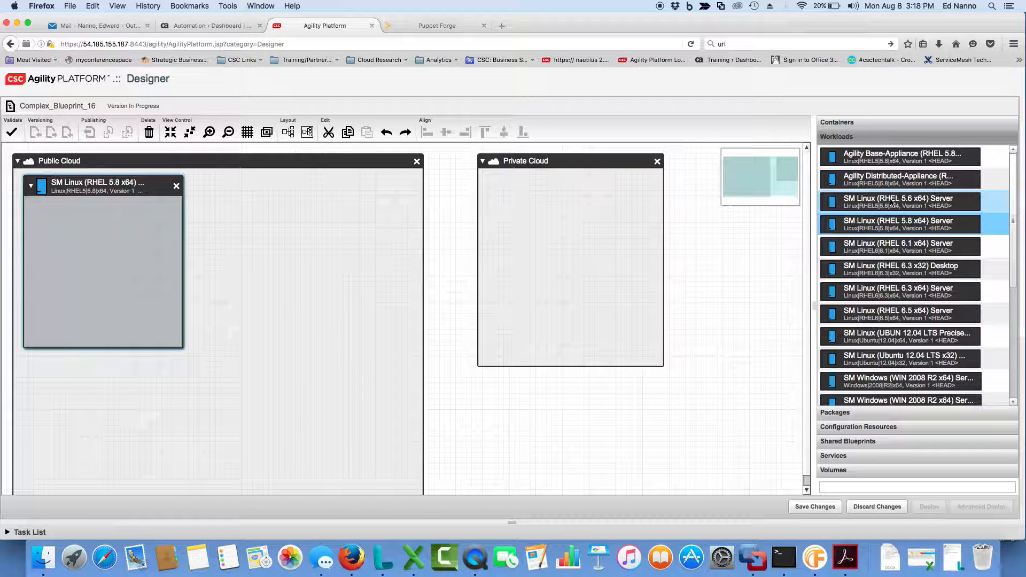
{"action": "left_click_drag", "start_coordinate": [886, 225], "coordinate": [88, 370]}
{"action": "left_click_drag", "start_coordinate": [909, 206], "coordinate": [566, 194]}
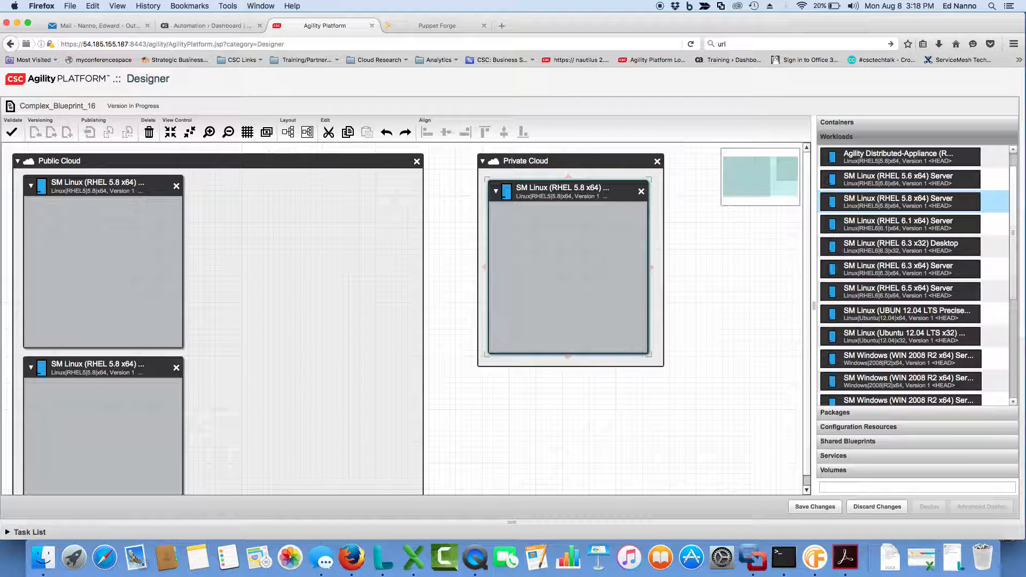
Rename the upper workload in the Public Cloud container to Web Server Front-End
{"action": "left_click", "coordinate": [44, 201]}
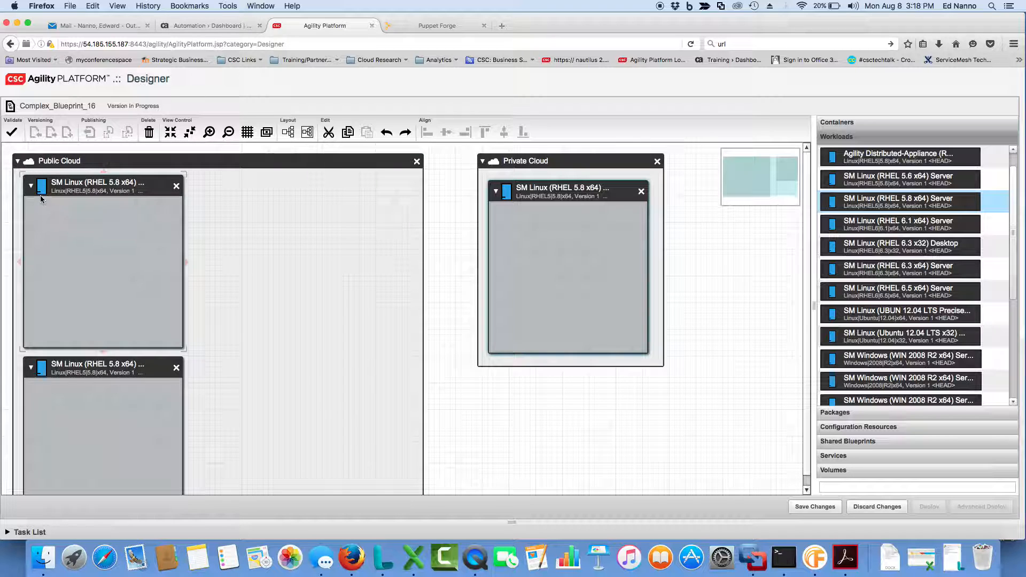
{"action": "double_click", "coordinate": [40, 193]}
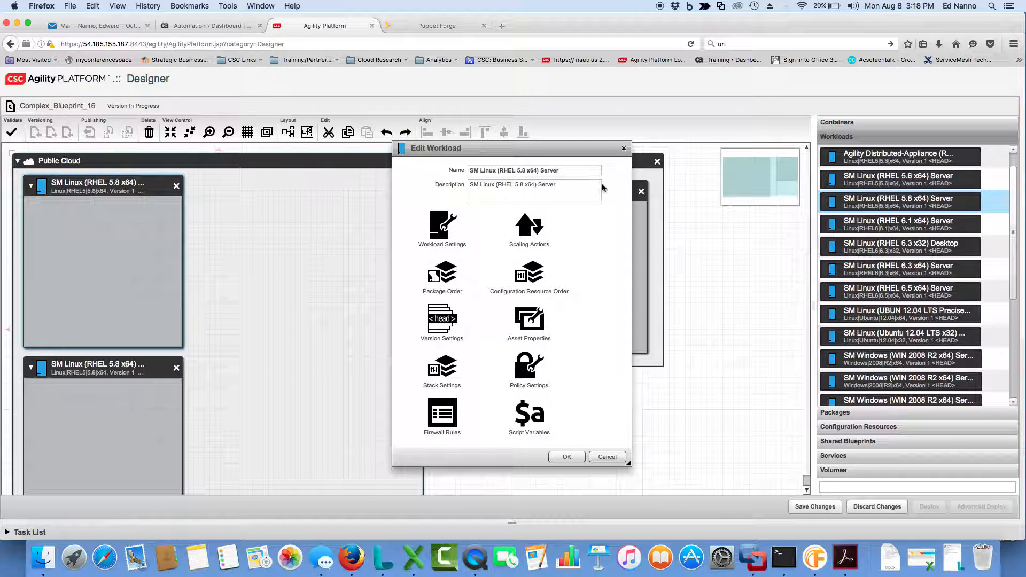
{"action": "left_click_drag", "start_coordinate": [575, 171], "coordinate": [385, 165]}
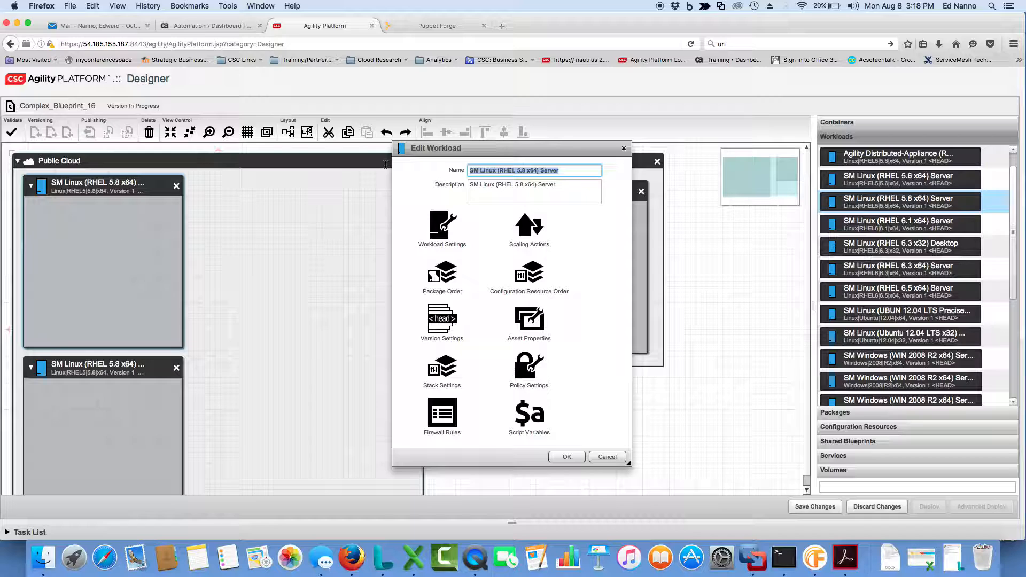
{"action": "type", "text": "Web"}
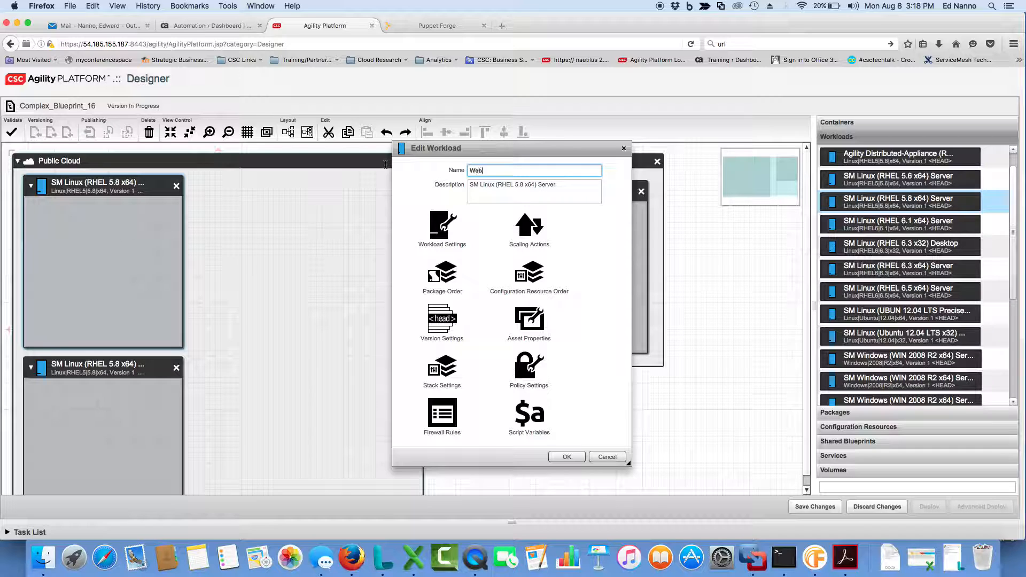
{"action": "type", "text": " Server Front"}
Set the number of instances to 2 in the Web Server Front-End workload settings
{"action": "left_click", "coordinate": [437, 230]}
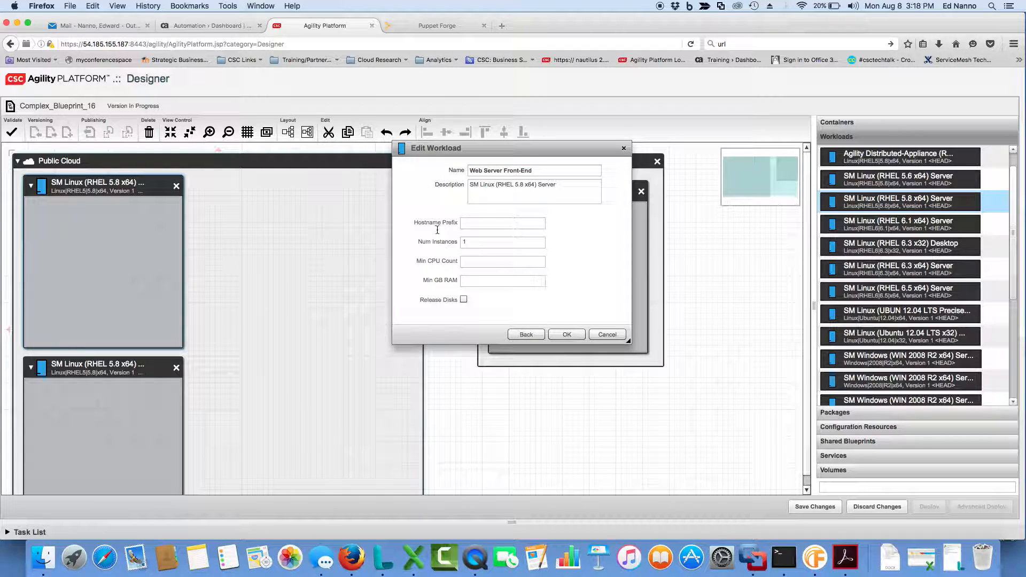
{"action": "double_click", "coordinate": [481, 243]}
{"action": "type", "text": "2"}
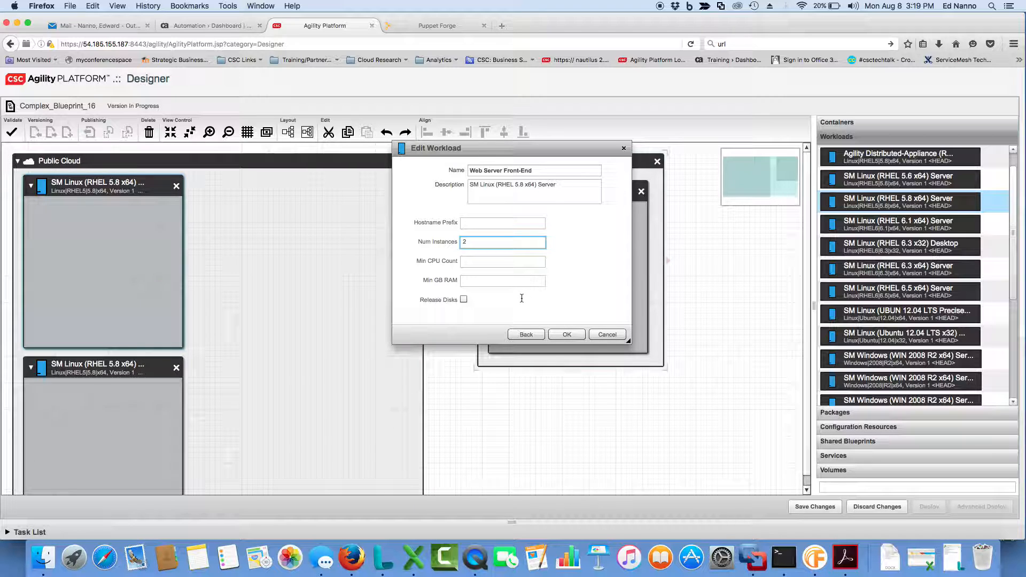
{"action": "left_click", "coordinate": [536, 335]}
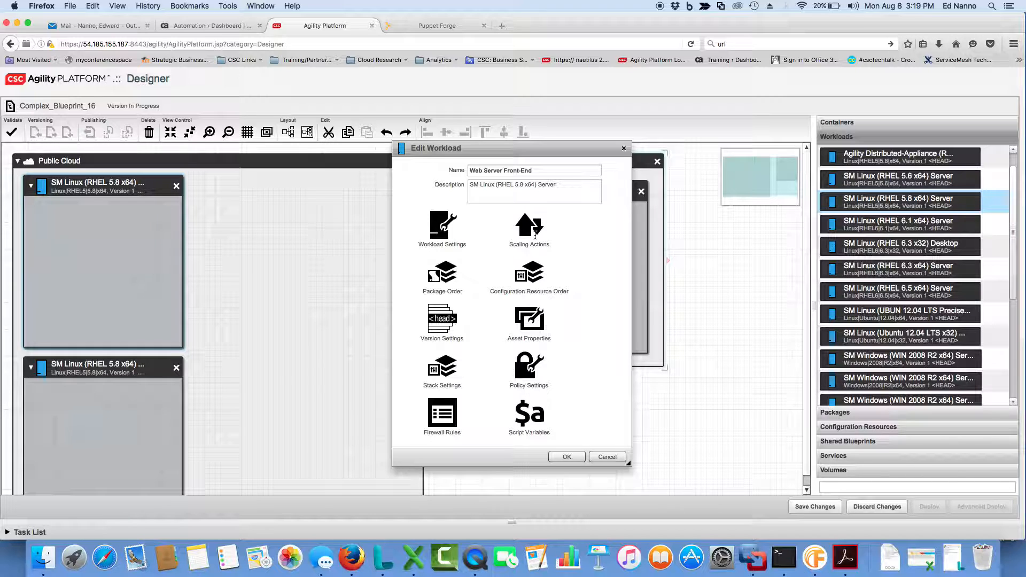
Configure the workload's scale-up action with a 50% threshold, 10 maximum instances, an increment of 1 and a 5-minute interval
{"action": "left_click", "coordinate": [534, 238]}
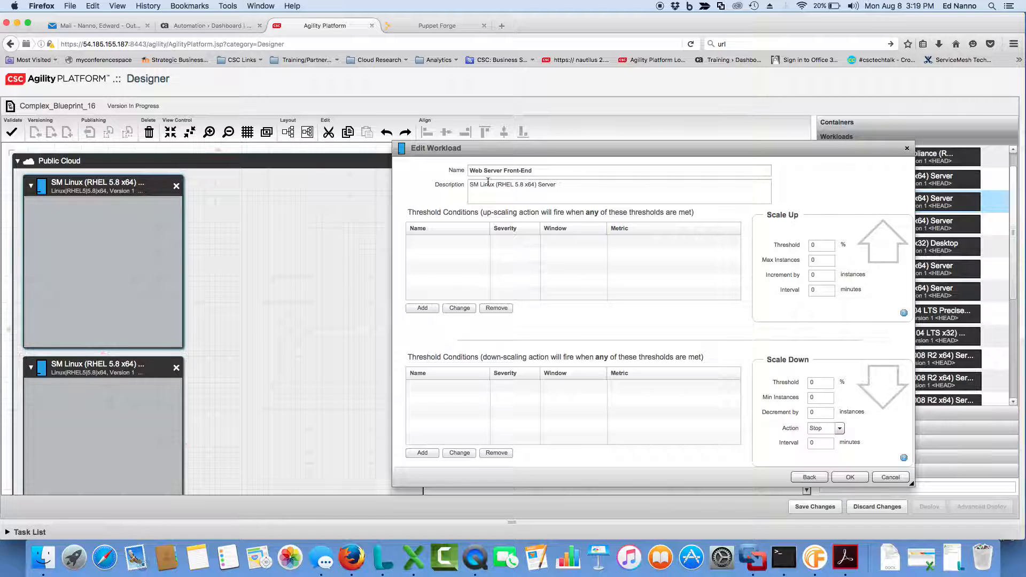
{"action": "left_click", "coordinate": [793, 243]}
{"action": "type", "text": "50"}
{"action": "left_click", "coordinate": [823, 261]}
{"action": "type", "text": "10"}
{"action": "key", "text": "Tab"}
{"action": "type", "text": "1"}
{"action": "left_click", "coordinate": [815, 288]}
{"action": "type", "text": "5"}
Configure the workload's scale-down action with an 80% threshold, 2 minimum instances, a decrement of 1, the Release action and a 5-minute interval
{"action": "left_click", "coordinate": [820, 382]}
{"action": "left_click", "coordinate": [823, 397]}
{"action": "key", "text": "Tab"}
{"action": "type", "text": "1"}
{"action": "left_click", "coordinate": [840, 428]}
{"action": "left_click", "coordinate": [834, 452]}
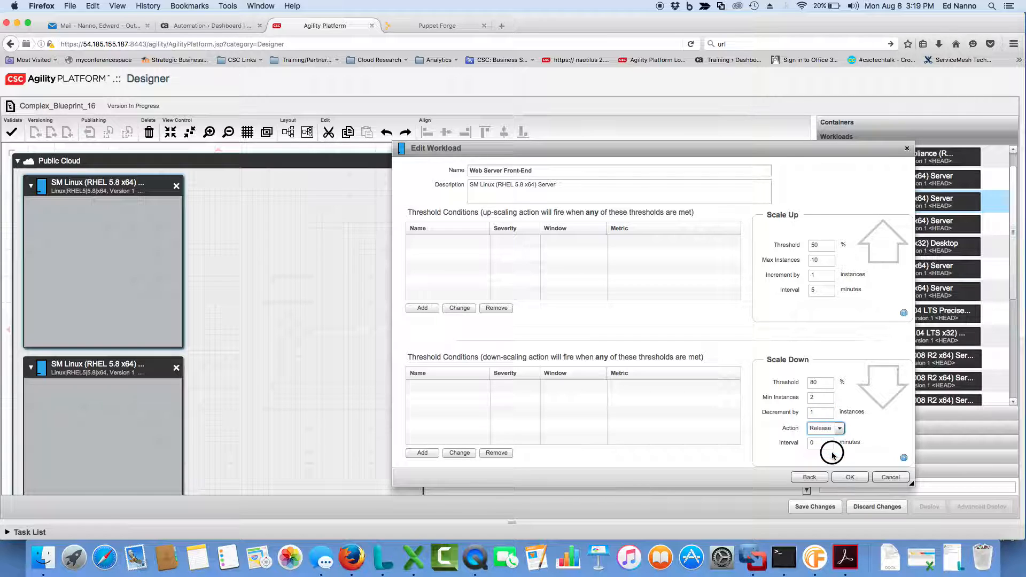
{"action": "double_click", "coordinate": [826, 441]}
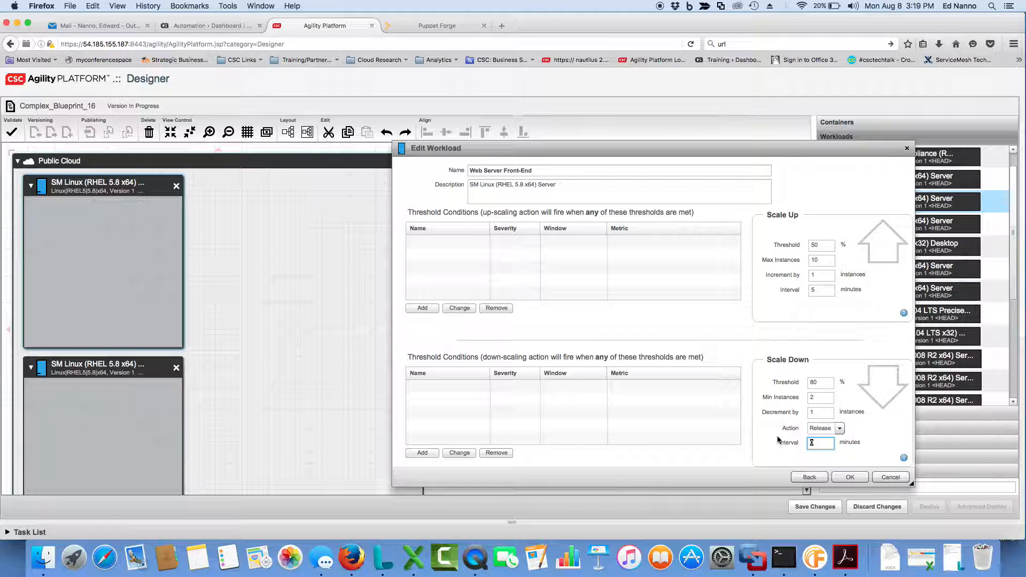
{"action": "type", "text": "5"}
Start an up-scaling threshold condition named CPU Scale-Up Treshold with Normal severity and a 5-minute window
{"action": "left_click", "coordinate": [419, 309]}
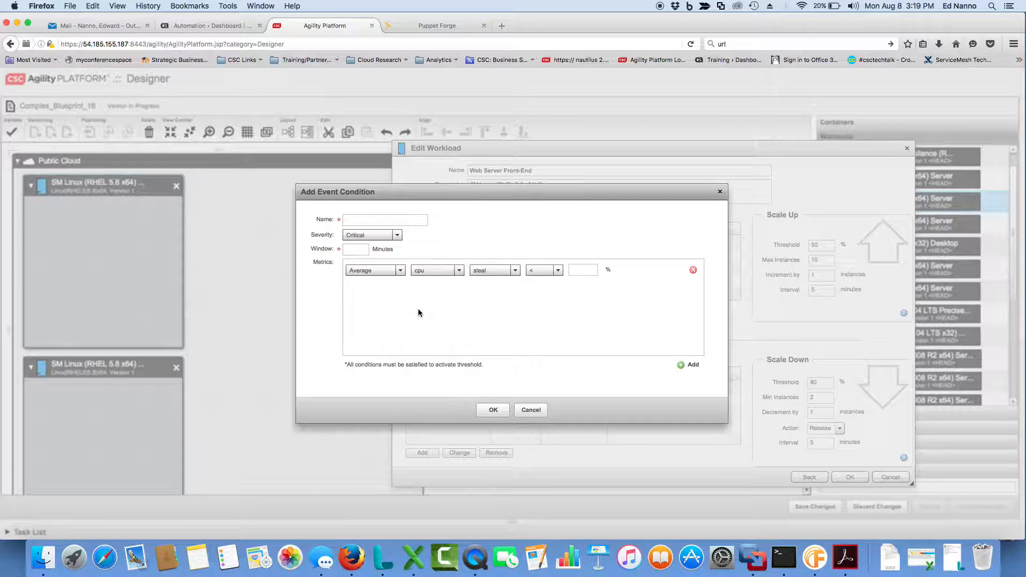
{"action": "left_click", "coordinate": [379, 221]}
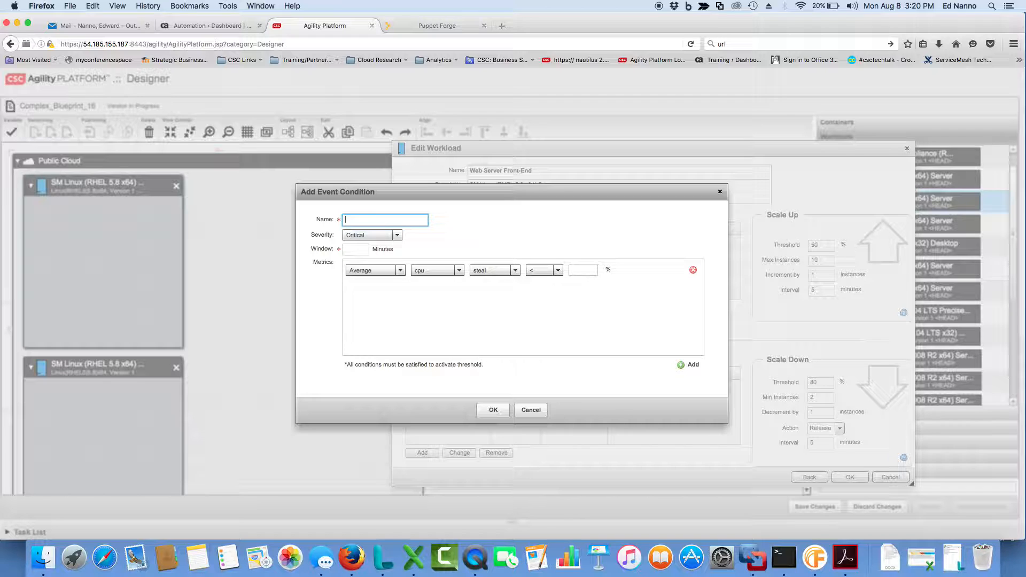
{"action": "type", "text": "CPU Scale-U"}
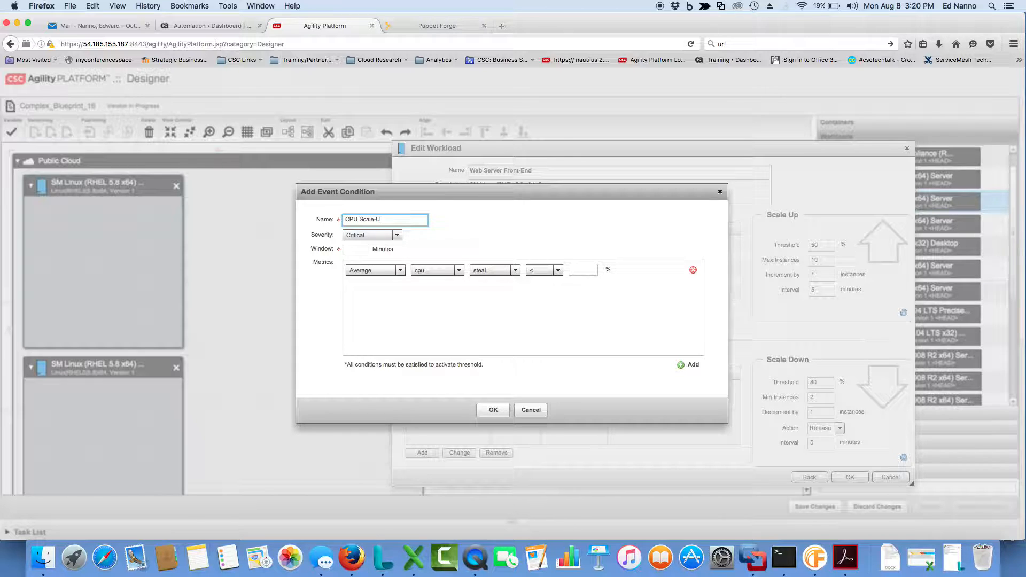
{"action": "type", "text": "p Trh"}
{"action": "type", "text": "re"}
{"action": "type", "text": "ho"}
{"action": "type", "text": "ld"}
{"action": "left_click", "coordinate": [400, 234]}
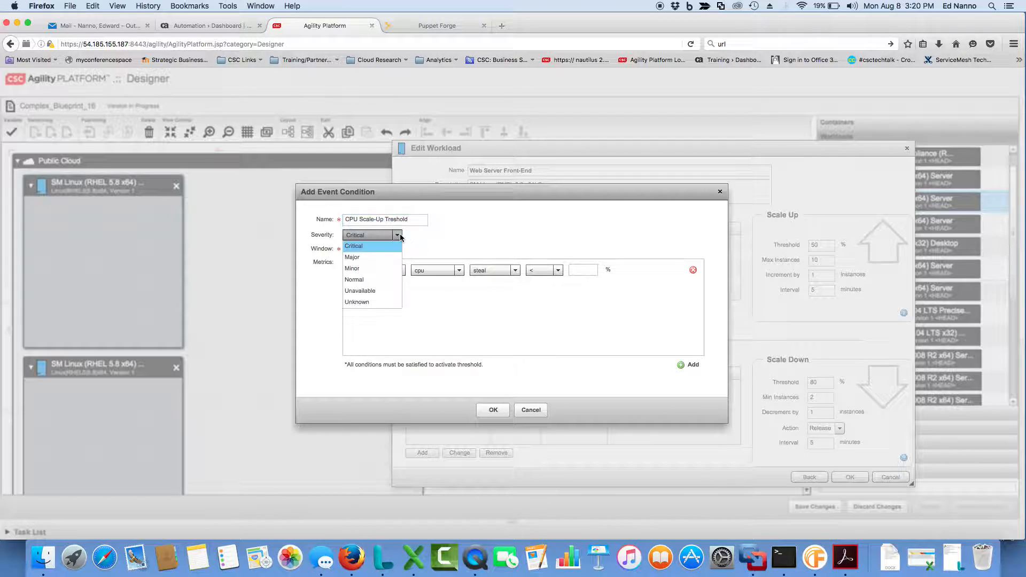
{"action": "left_click", "coordinate": [376, 278]}
{"action": "left_click", "coordinate": [357, 249]}
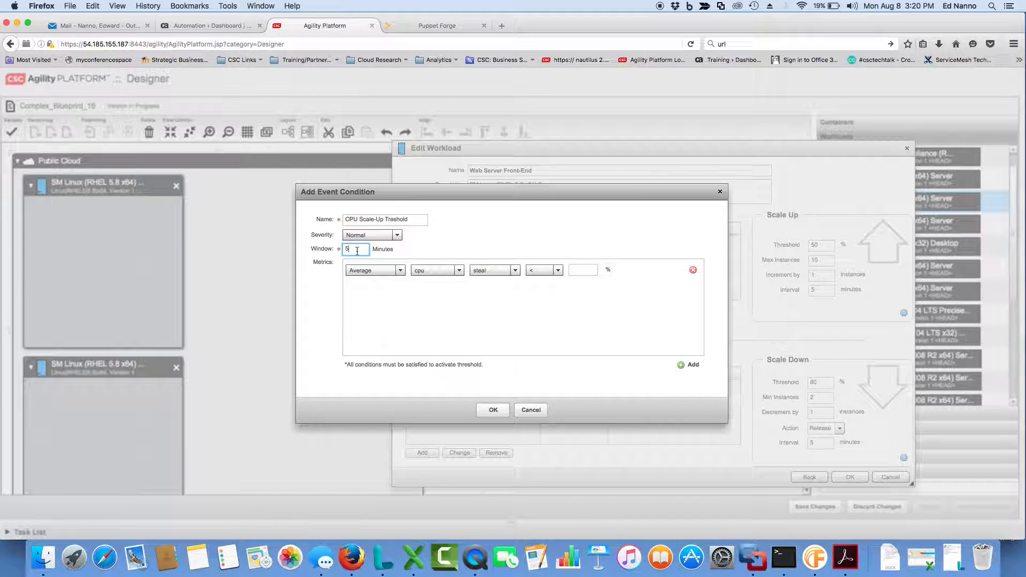
Define the condition's metric as average cpu util >= 75% and add it to the up-scaling conditions
{"action": "left_click", "coordinate": [515, 270]}
{"action": "left_click", "coordinate": [497, 304]}
{"action": "left_click", "coordinate": [556, 272]}
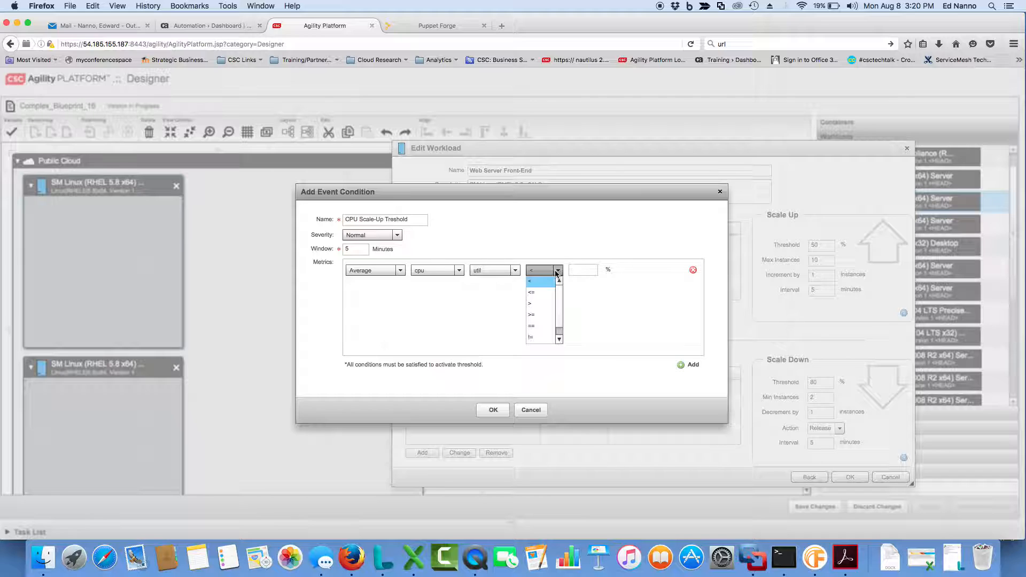
{"action": "left_click", "coordinate": [531, 314]}
{"action": "left_click", "coordinate": [594, 270]}
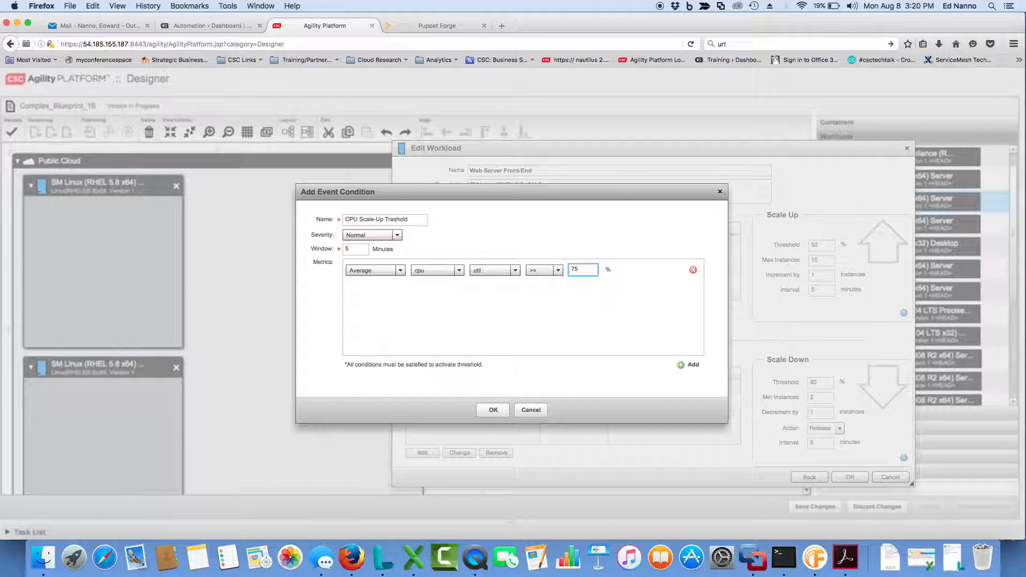
{"action": "left_click", "coordinate": [488, 412]}
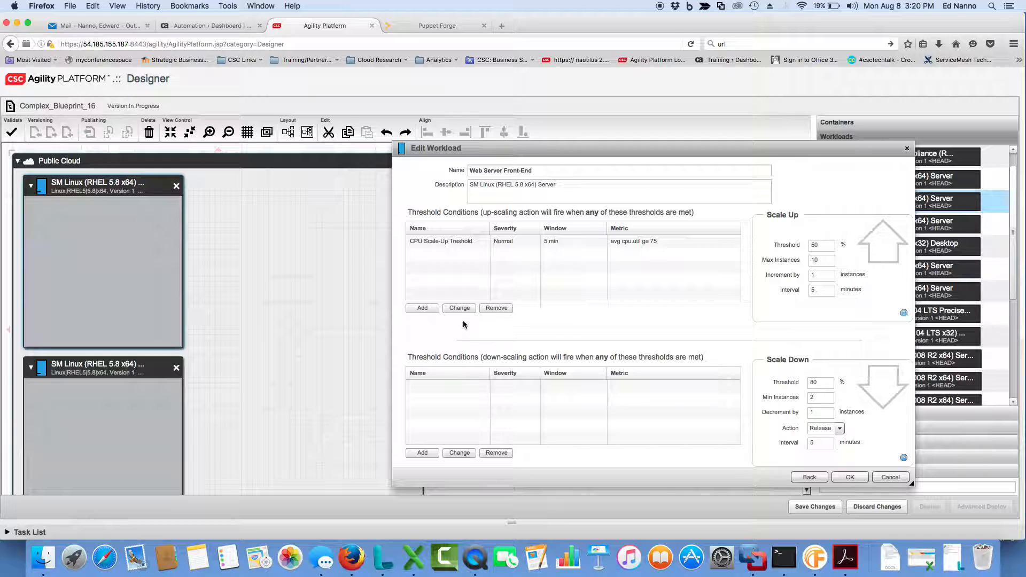
Start a second up-scaling threshold condition named Network Scale-up Threshold
{"action": "left_click", "coordinate": [426, 309]}
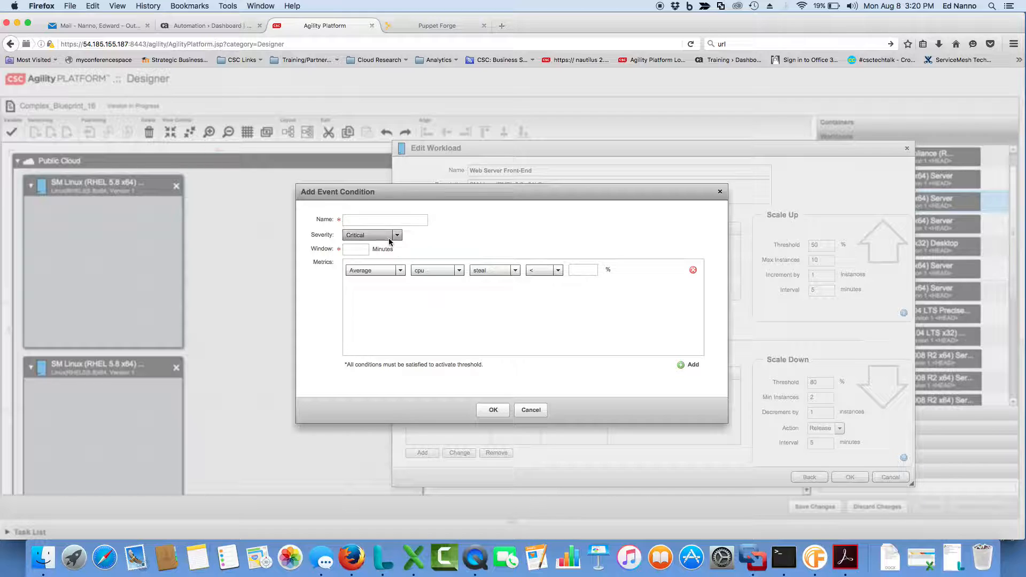
{"action": "left_click", "coordinate": [385, 220]}
{"action": "type", "text": "Newoe"}
{"action": "key", "text": "BackSpace"}
{"action": "key", "text": "BackSpace"}
{"action": "type", "text": "twork Scale"}
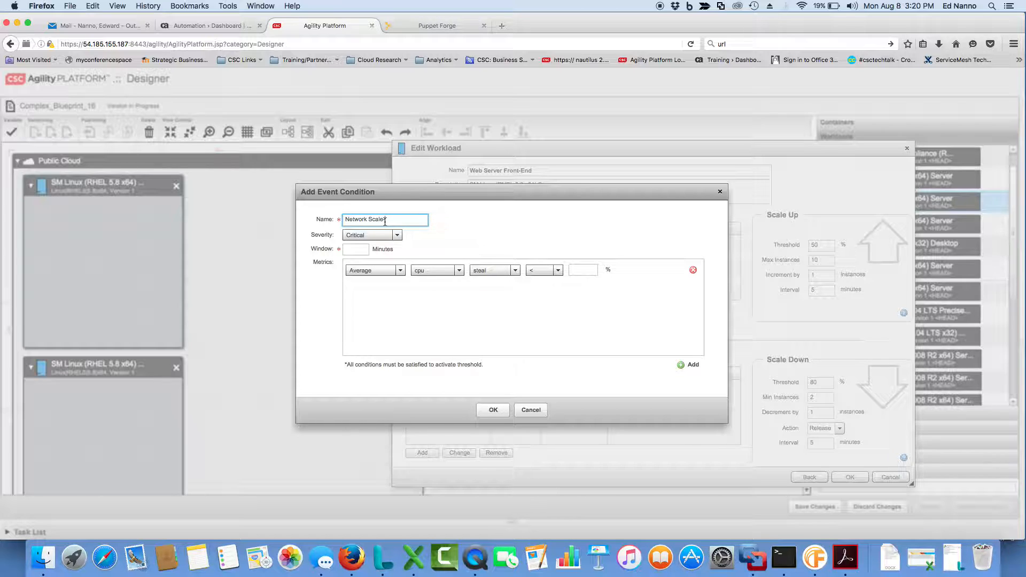
{"action": "type", "text": "-up Threshold"}
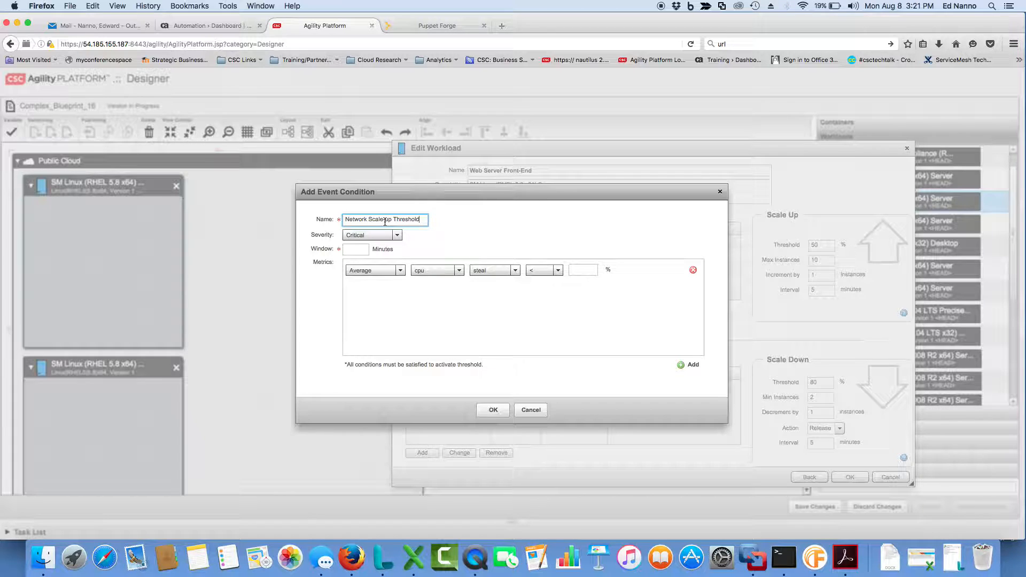
Define the network scale-up metric as average interface packets_rx >= 350 with a 5-minute window and add the condition
{"action": "left_click", "coordinate": [434, 271]}
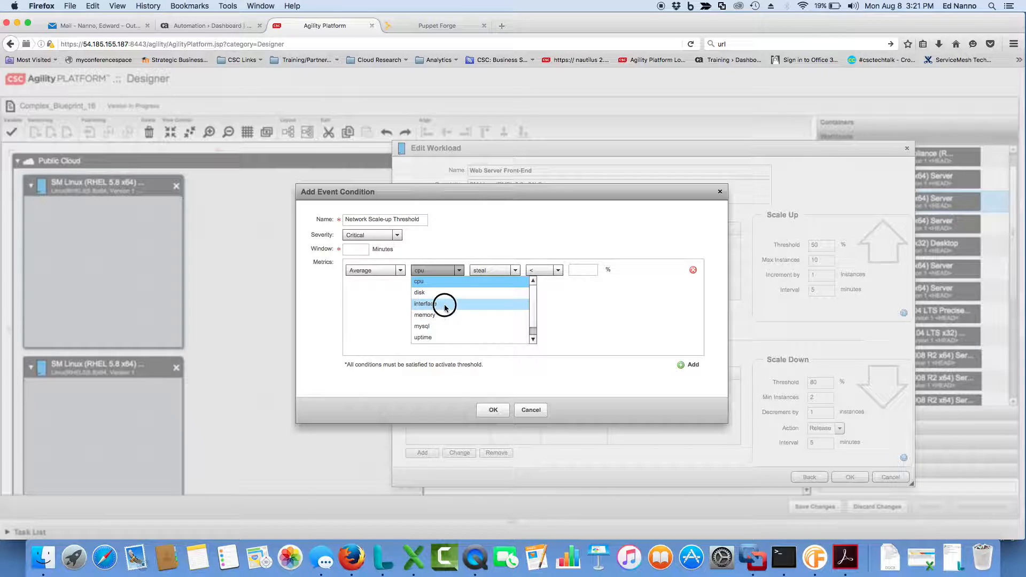
{"action": "left_click", "coordinate": [444, 305]}
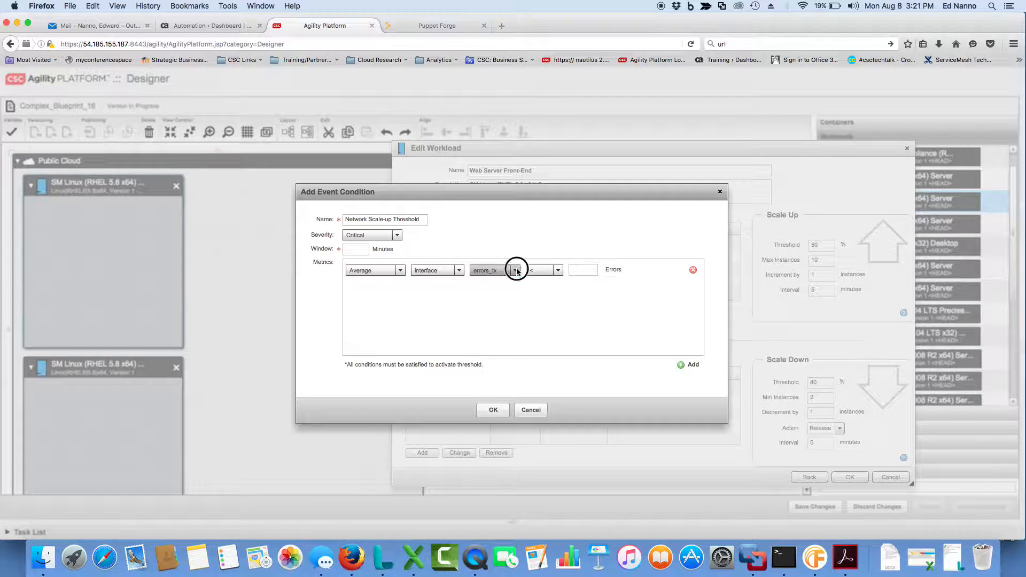
{"action": "left_click", "coordinate": [516, 271]}
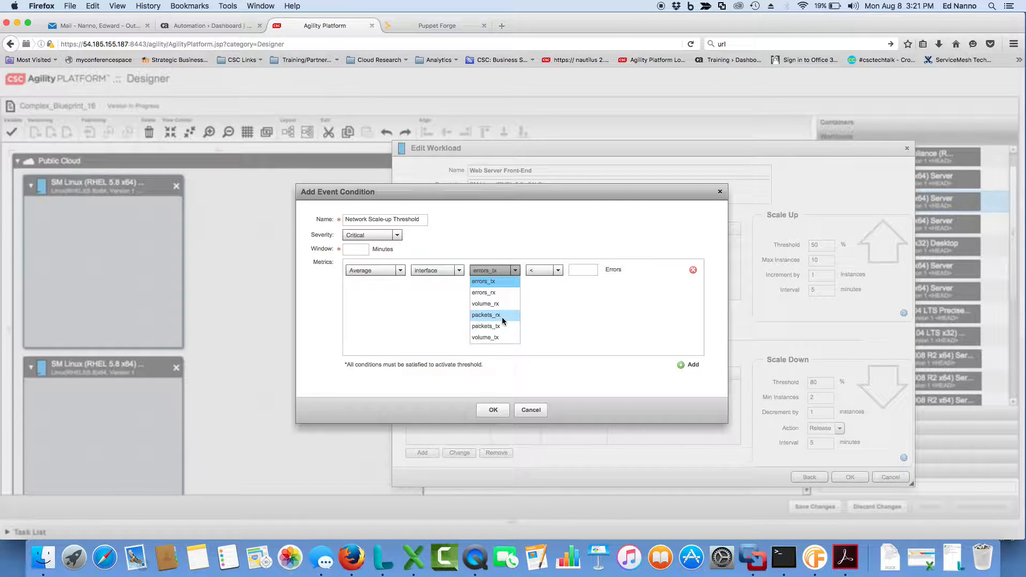
{"action": "left_click", "coordinate": [502, 317]}
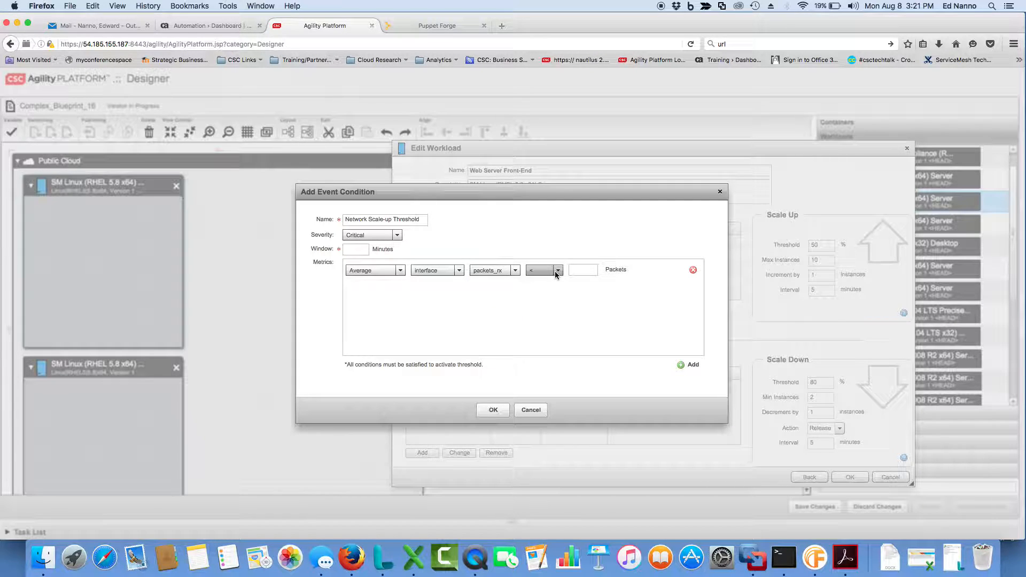
{"action": "left_click", "coordinate": [558, 271]}
{"action": "left_click", "coordinate": [544, 315]}
{"action": "left_click", "coordinate": [589, 267]}
{"action": "type", "text": "350"}
{"action": "left_click", "coordinate": [494, 410]}
{"action": "left_click", "coordinate": [361, 250]}
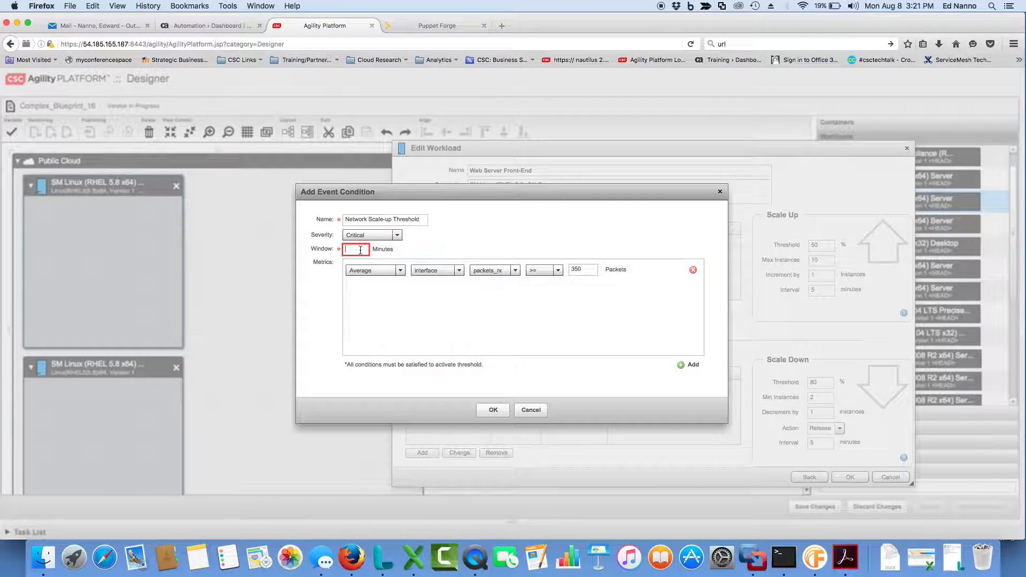
{"action": "type", "text": "5"}
{"action": "left_click", "coordinate": [501, 410]}
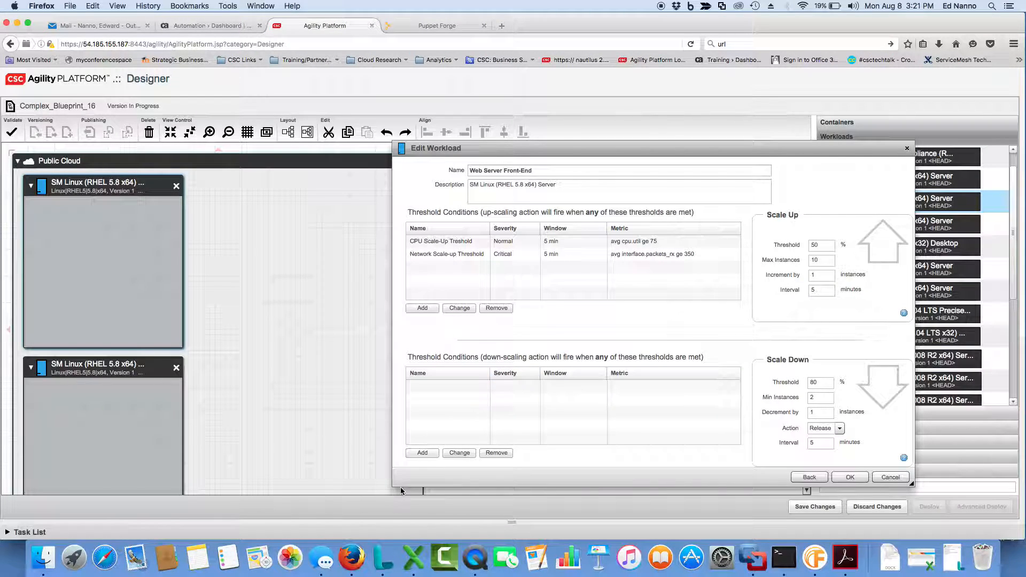
Start a down-scaling threshold condition named CPU Scale-down Threshold with Normal severity and a 5-minute window
{"action": "left_click", "coordinate": [425, 449]}
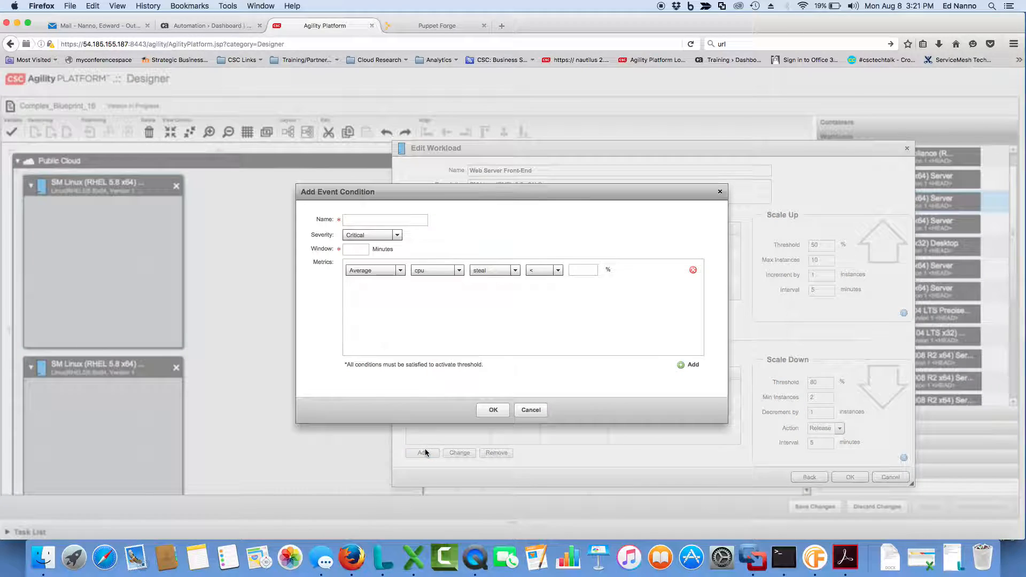
{"action": "left_click", "coordinate": [368, 220]}
{"action": "type", "text": "CPU"}
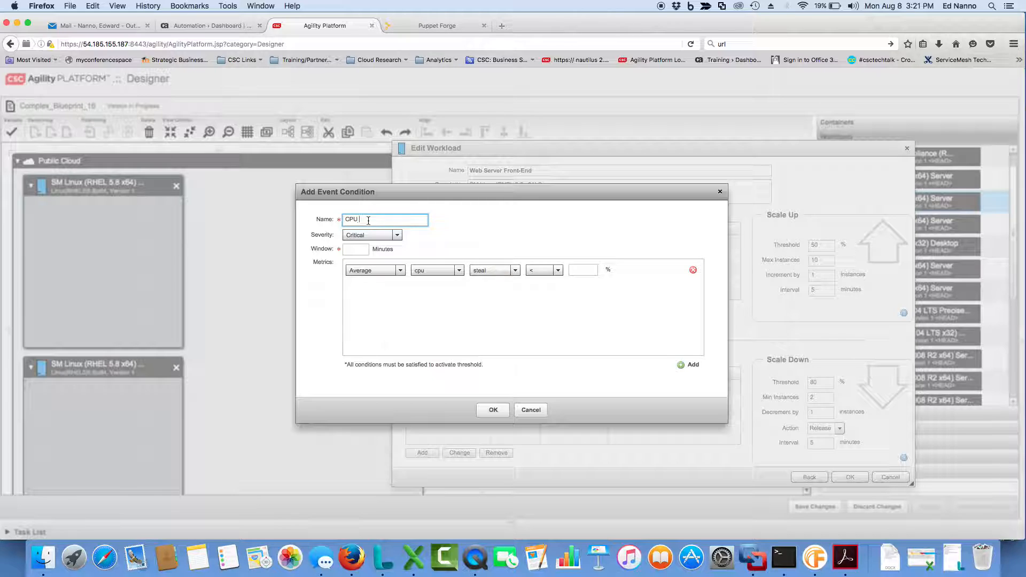
{"action": "type", "text": " Scale-down Threshold"}
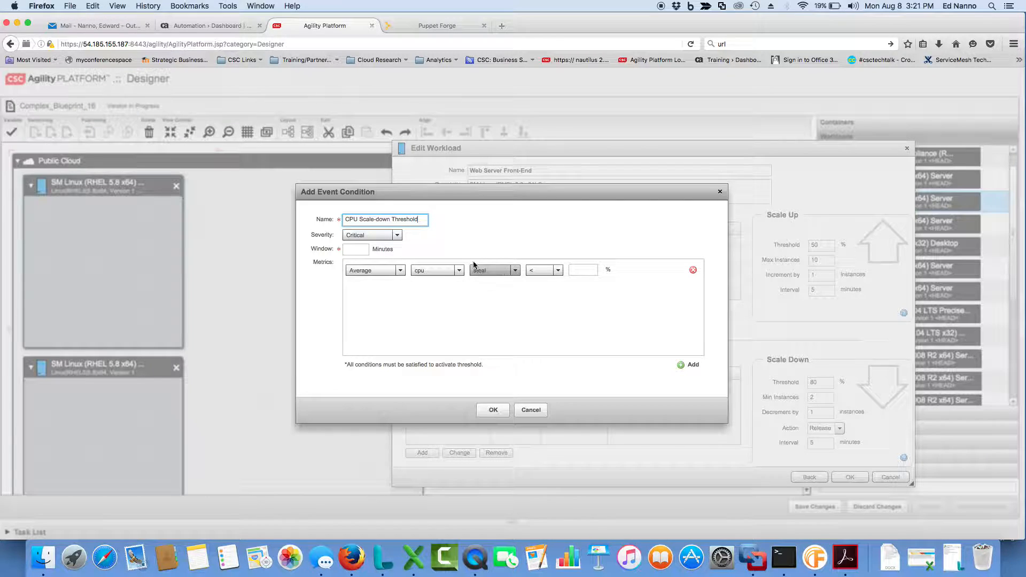
{"action": "left_click", "coordinate": [399, 235]}
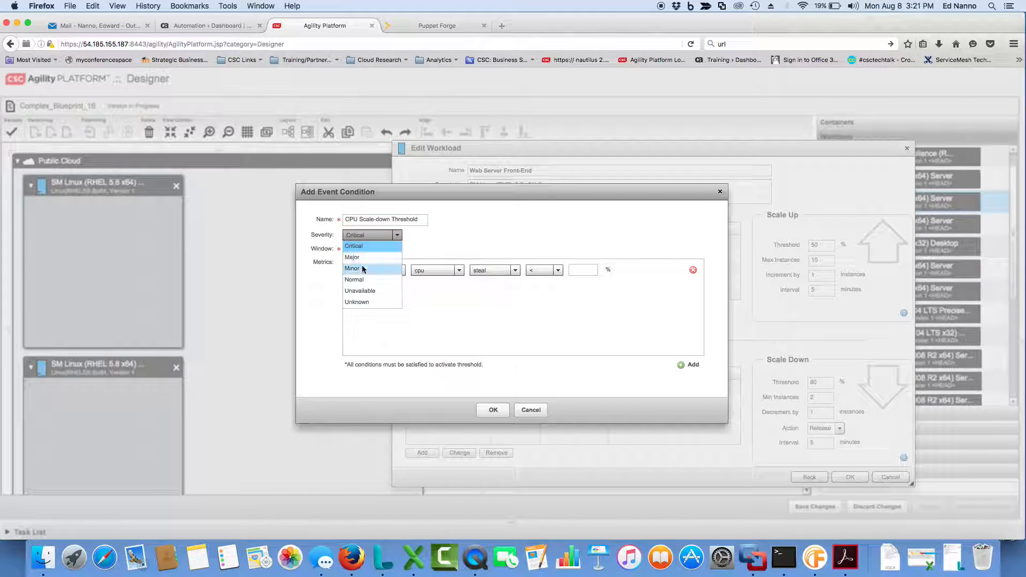
{"action": "left_click", "coordinate": [355, 276]}
{"action": "left_click", "coordinate": [366, 251]}
{"action": "type", "text": "5"}
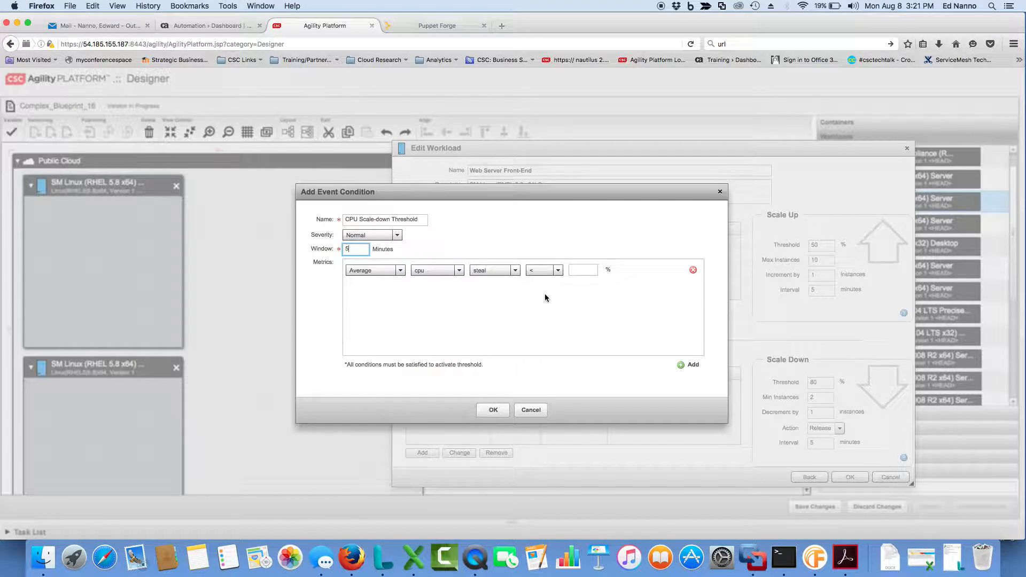
Define the condition's metric as average cpu util < 33% and add it to the down-scaling conditions
{"action": "left_click", "coordinate": [516, 271]}
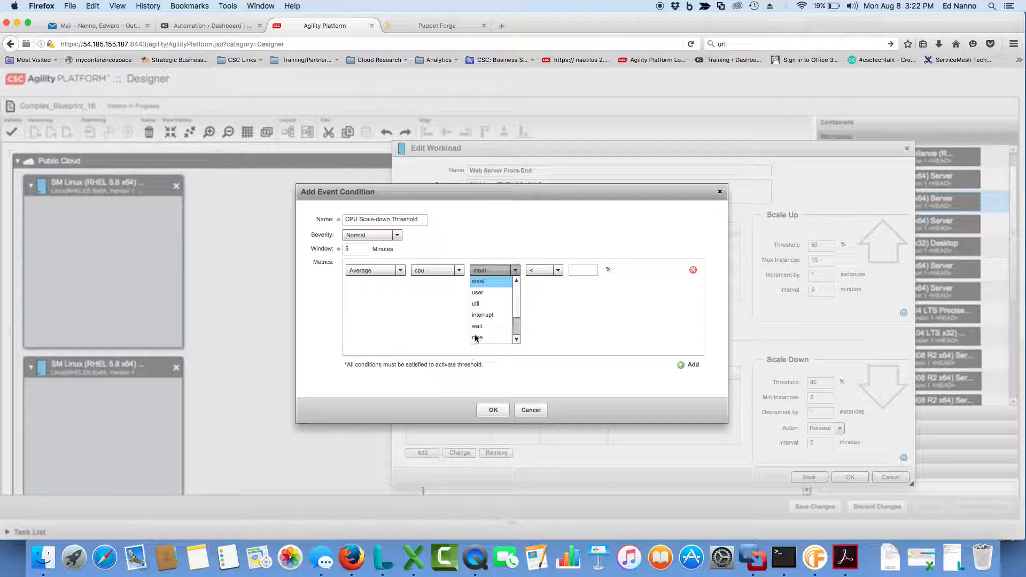
{"action": "left_click", "coordinate": [480, 303]}
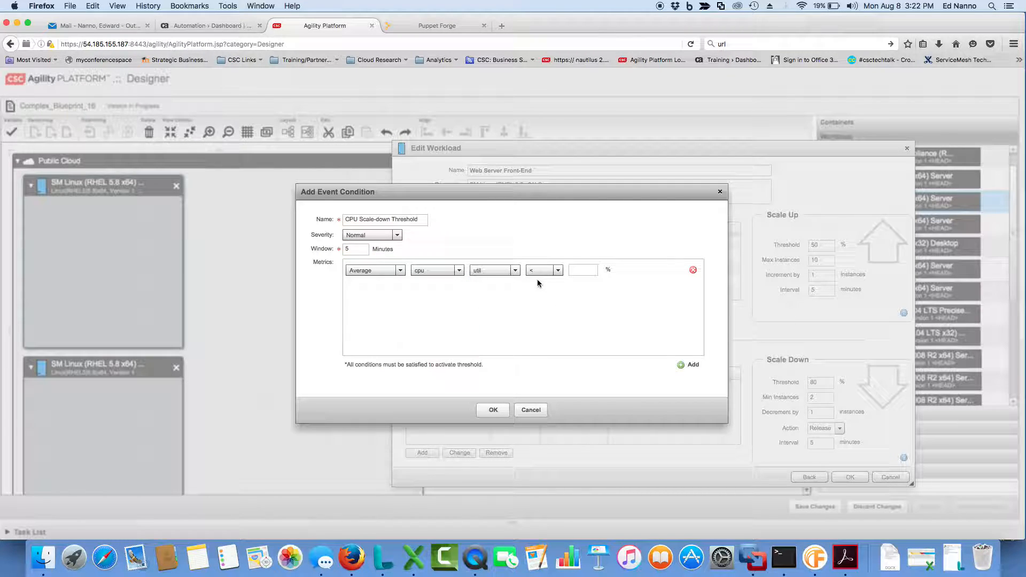
{"action": "left_click", "coordinate": [554, 271]}
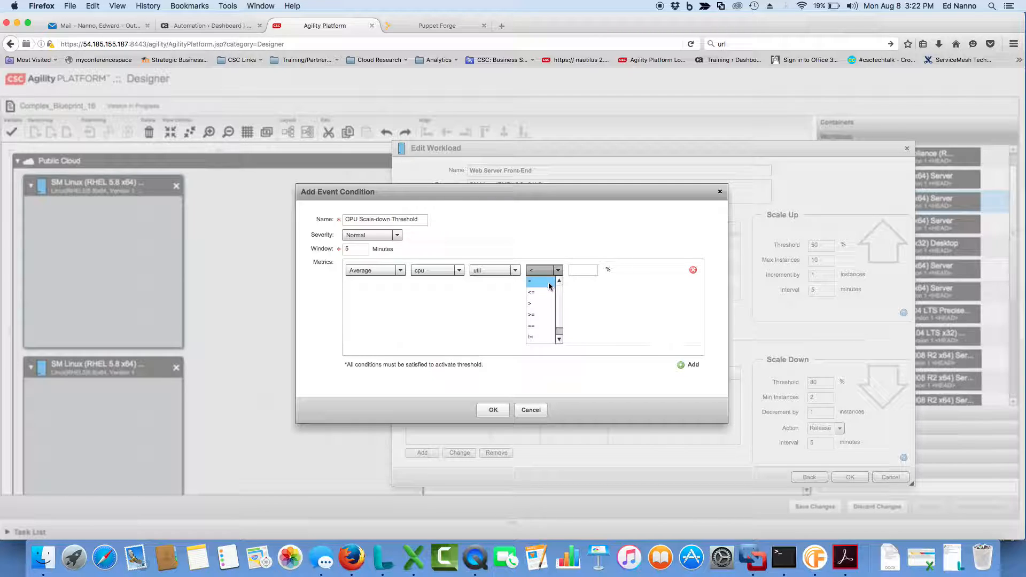
{"action": "left_click", "coordinate": [549, 283]}
{"action": "left_click", "coordinate": [579, 271]}
{"action": "type", "text": "33"}
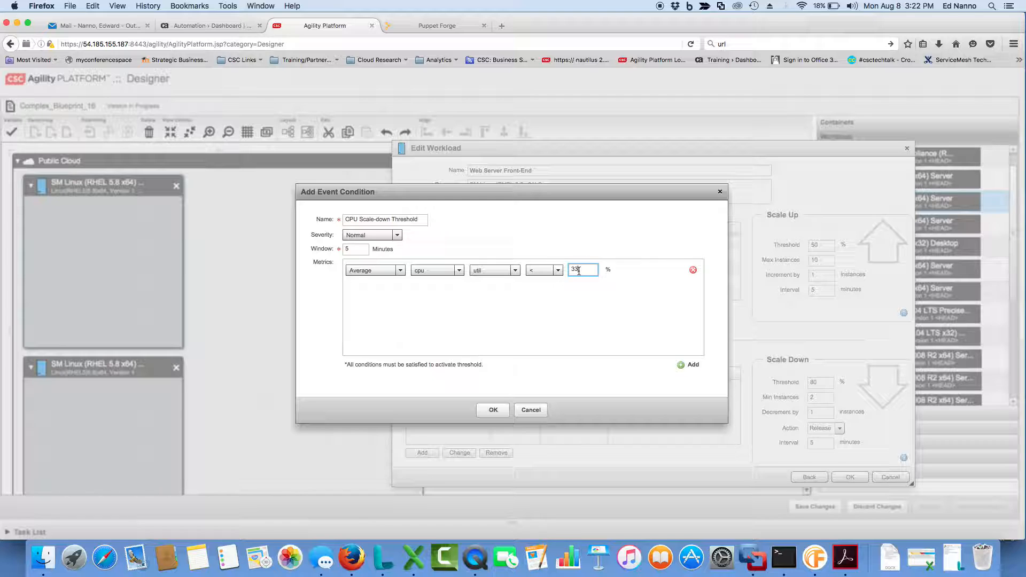
{"action": "left_click", "coordinate": [489, 402]}
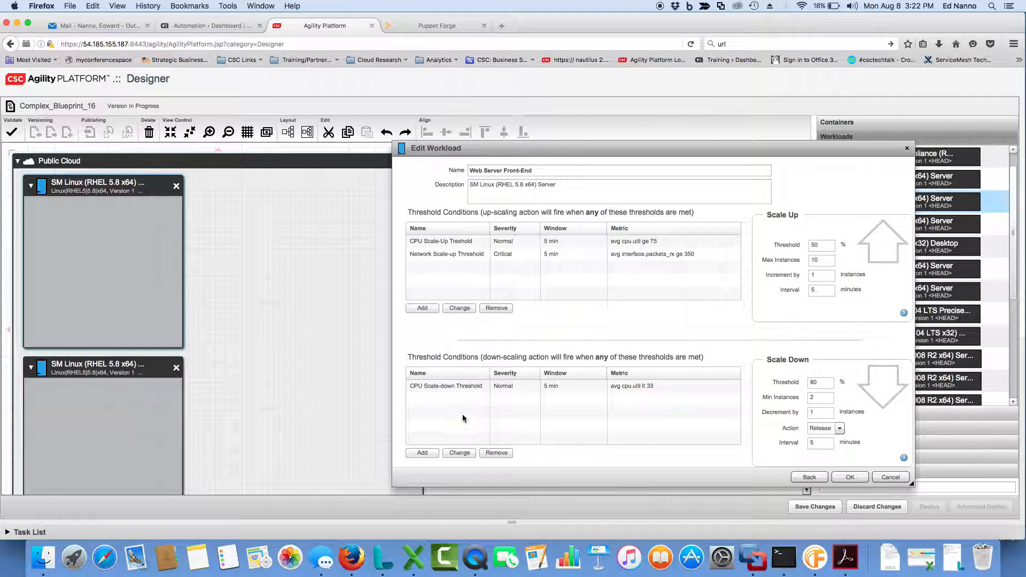
Start a second down-scaling threshold condition named Network Scale-down Threshold with Normal severity and a 5-minute window
{"action": "left_click", "coordinate": [422, 453]}
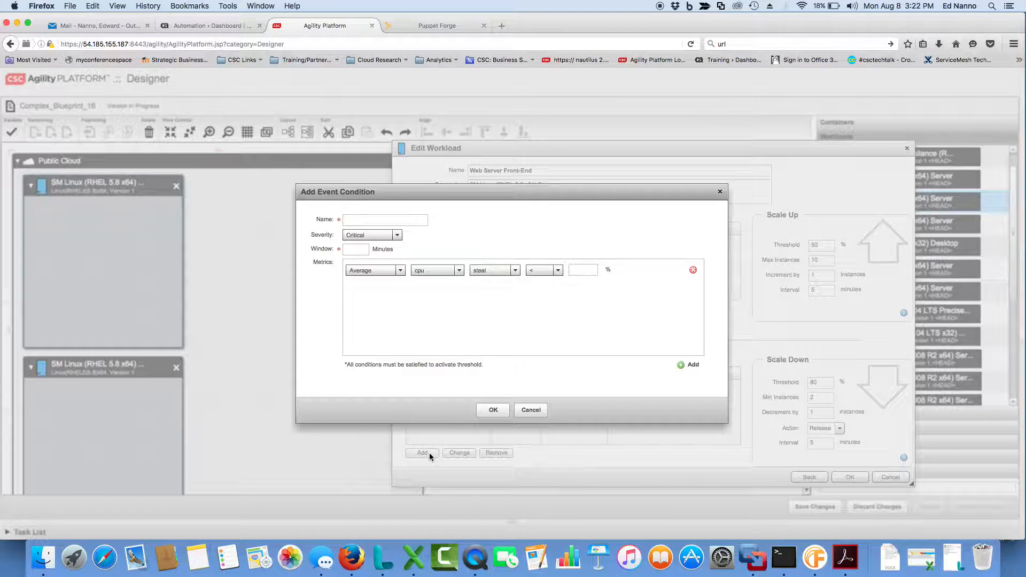
{"action": "left_click", "coordinate": [381, 221]}
{"action": "type", "text": "Network Sca"}
{"action": "type", "text": "le-down Thresho"}
{"action": "type", "text": "ld"}
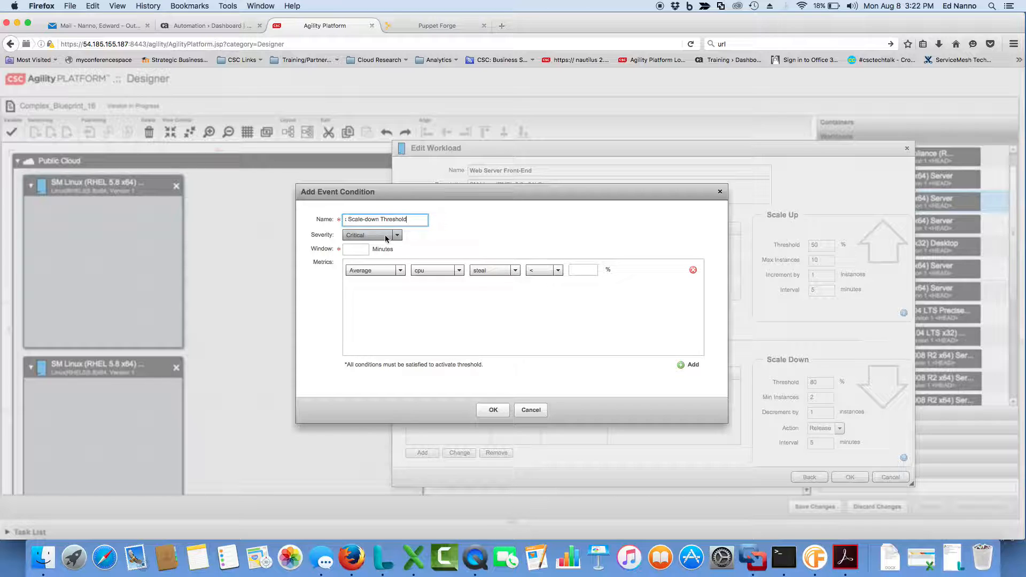
{"action": "left_click", "coordinate": [393, 234]}
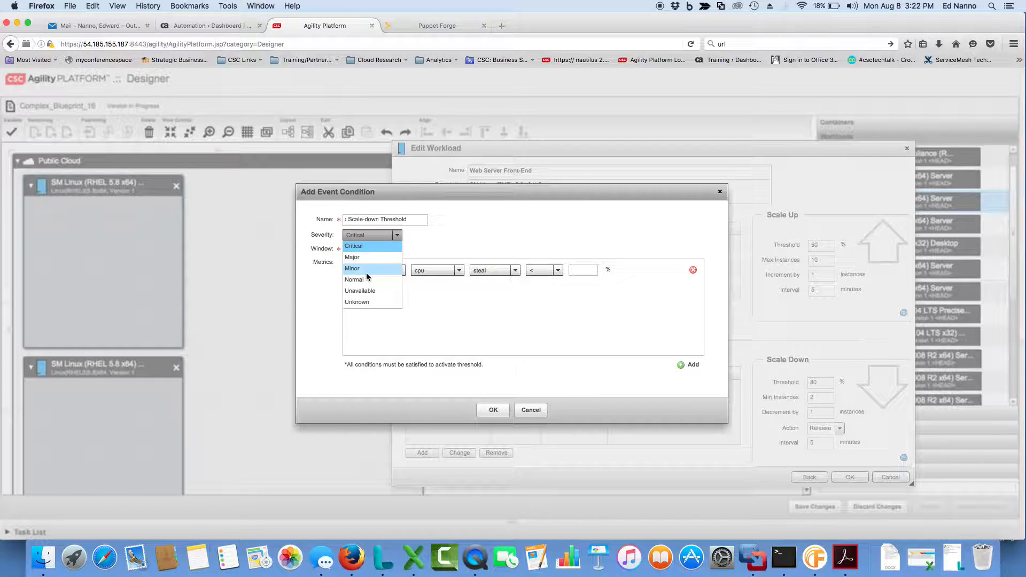
{"action": "left_click", "coordinate": [366, 277]}
{"action": "left_click", "coordinate": [358, 248]}
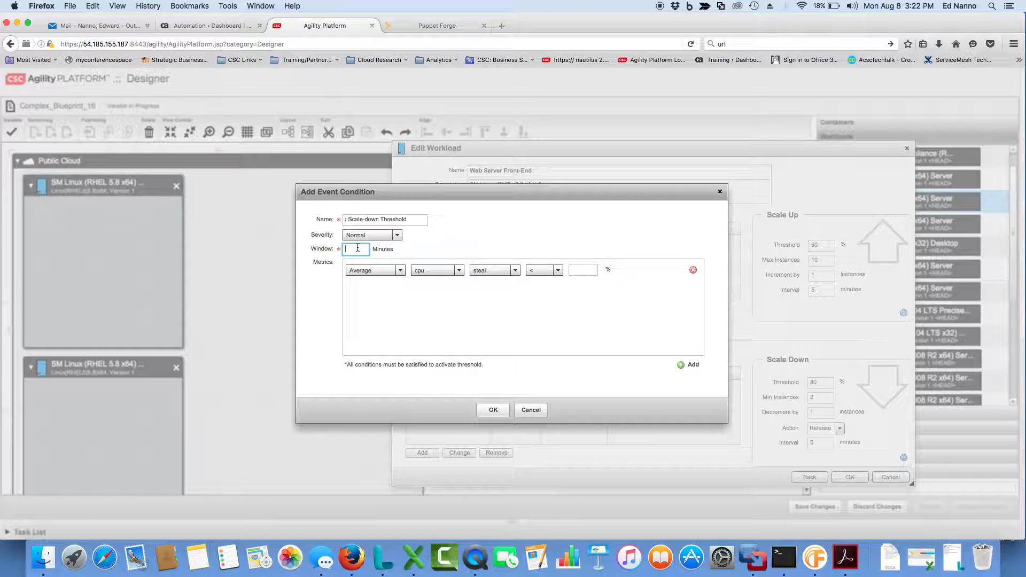
{"action": "type", "text": "5"}
Define the network scale-down metric as average interface packets_rx < 150 and add the condition
{"action": "left_click", "coordinate": [463, 271]}
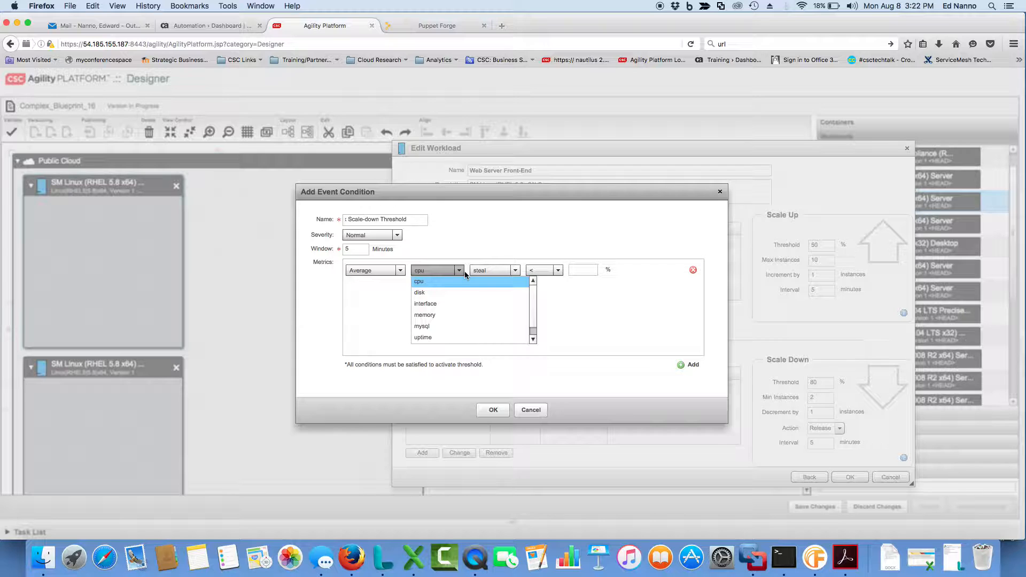
{"action": "left_click", "coordinate": [450, 304]}
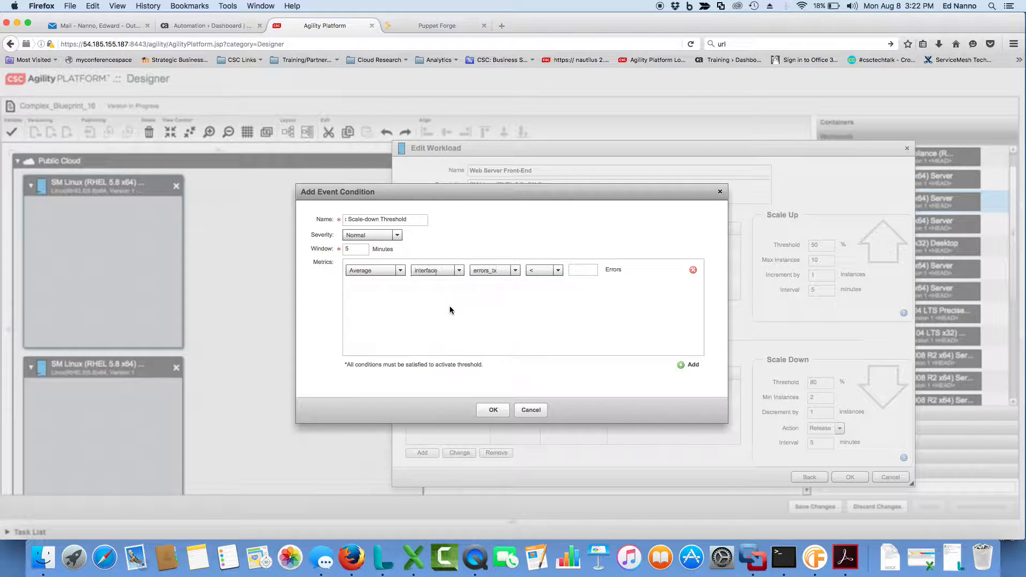
{"action": "left_click", "coordinate": [517, 271]}
{"action": "left_click", "coordinate": [500, 315]}
{"action": "left_click", "coordinate": [595, 272]}
{"action": "left_click", "coordinate": [493, 410]}
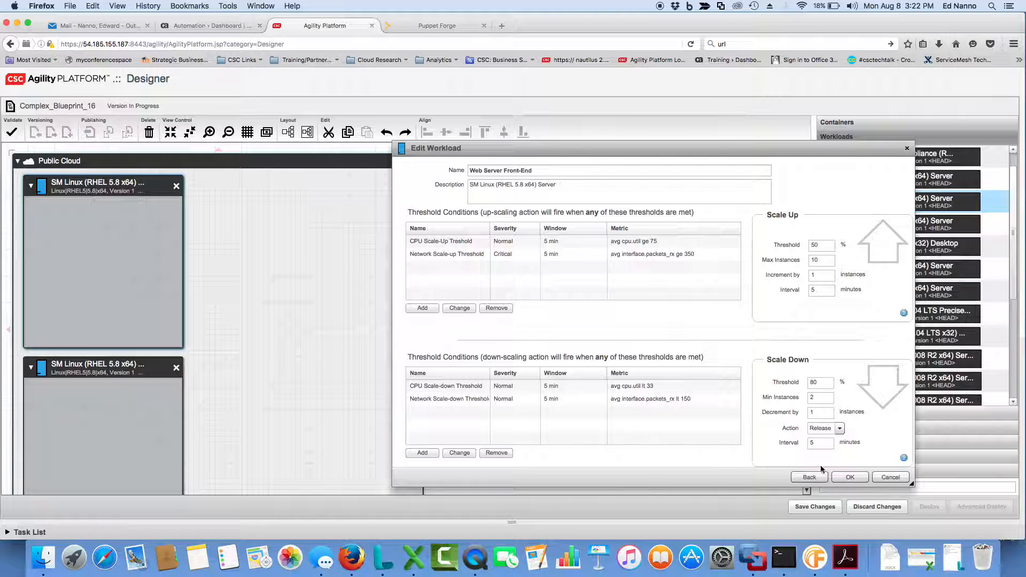
Apply the Web Server Front-End workload settings and save the blueprint's changes
{"action": "left_click", "coordinate": [851, 475]}
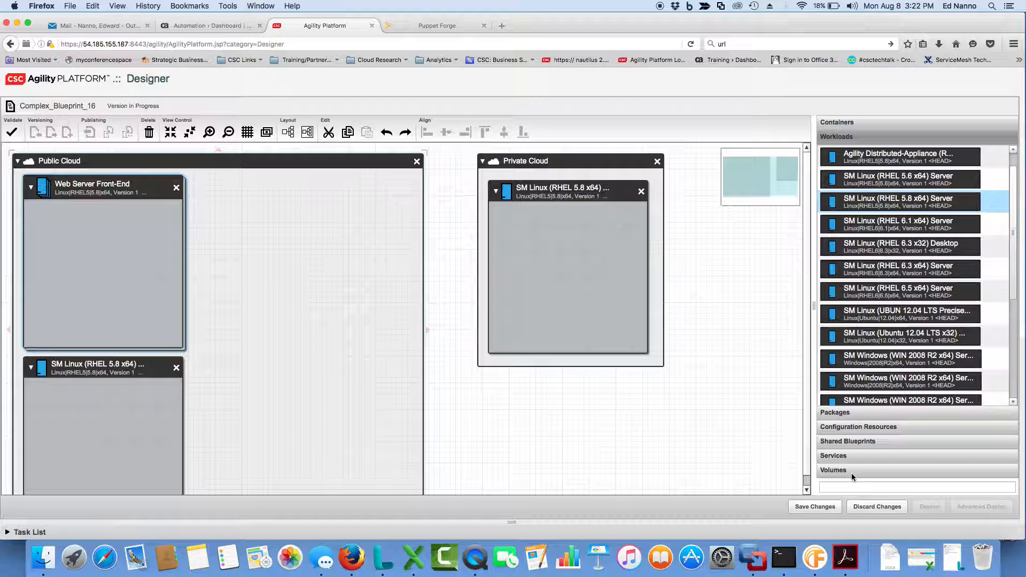
{"action": "left_click", "coordinate": [816, 506]}
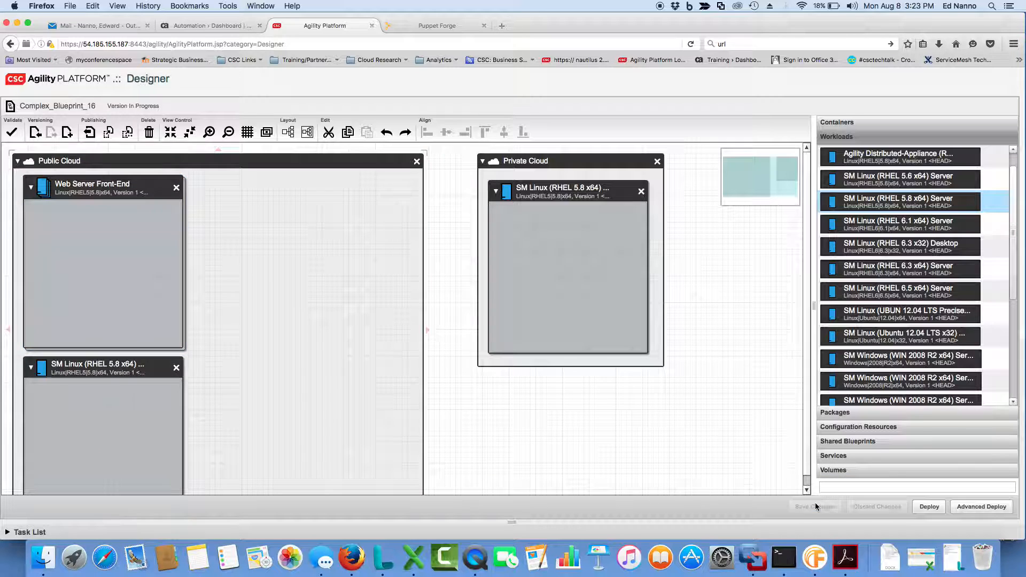